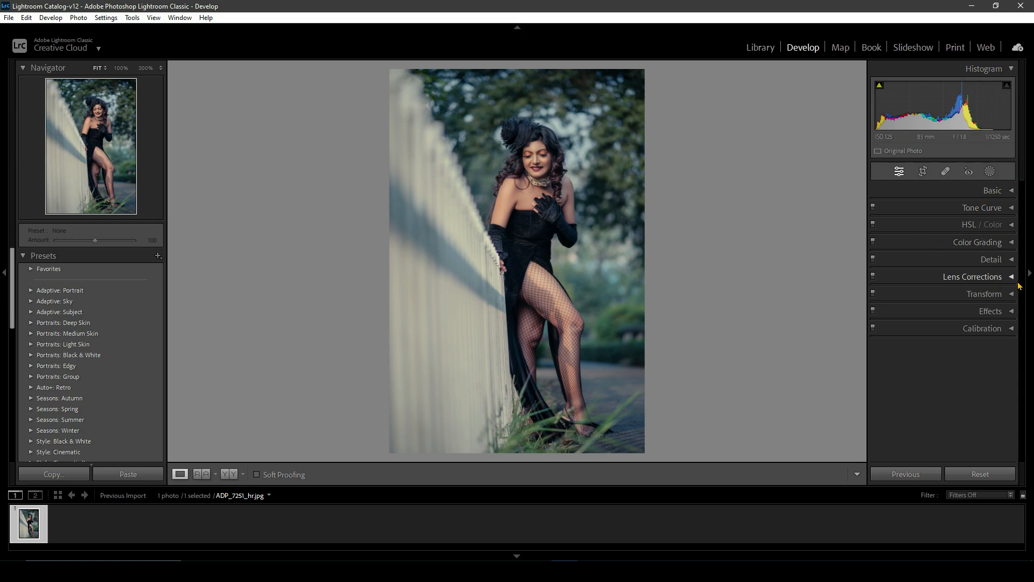
# Expand the Color Grading settings for the portrait photo
pyautogui.click(1011, 243)
pyautogui.click(1010, 241)
pyautogui.click(1012, 225)
pyautogui.click(1011, 225)
pyautogui.click(1011, 243)
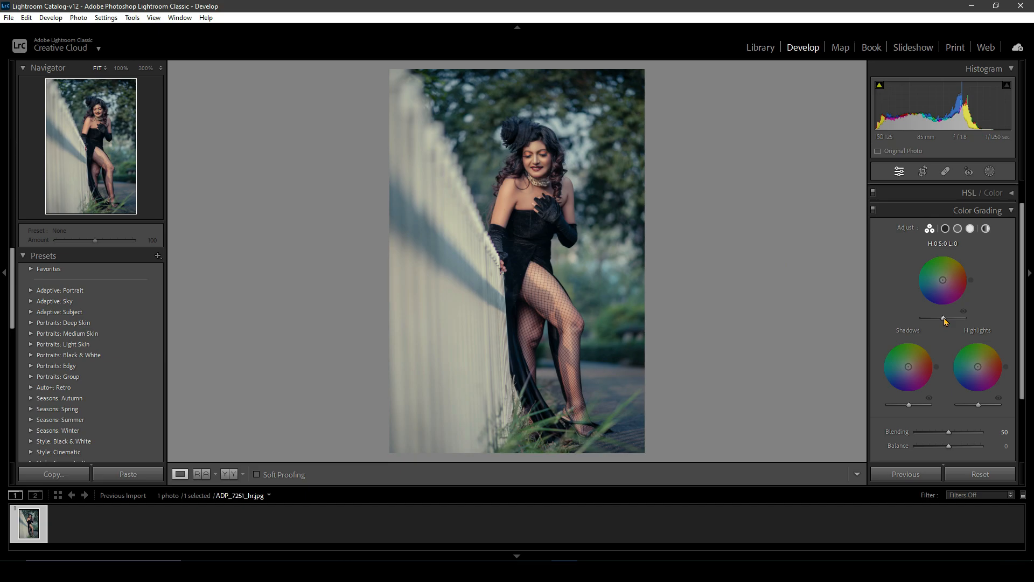
# Try luminance changes on the midtones, highlights and shadows in Color Grading, with shadows at -100, undoing each one
pyautogui.moveTo(943, 318)
pyautogui.mouseDown()
pyautogui.moveTo(971, 321)
pyautogui.moveTo(951, 321)
pyautogui.mouseUp()
pyautogui.hotkey('ctrl', 'z')
pyautogui.hotkey('ctrl', 'z')
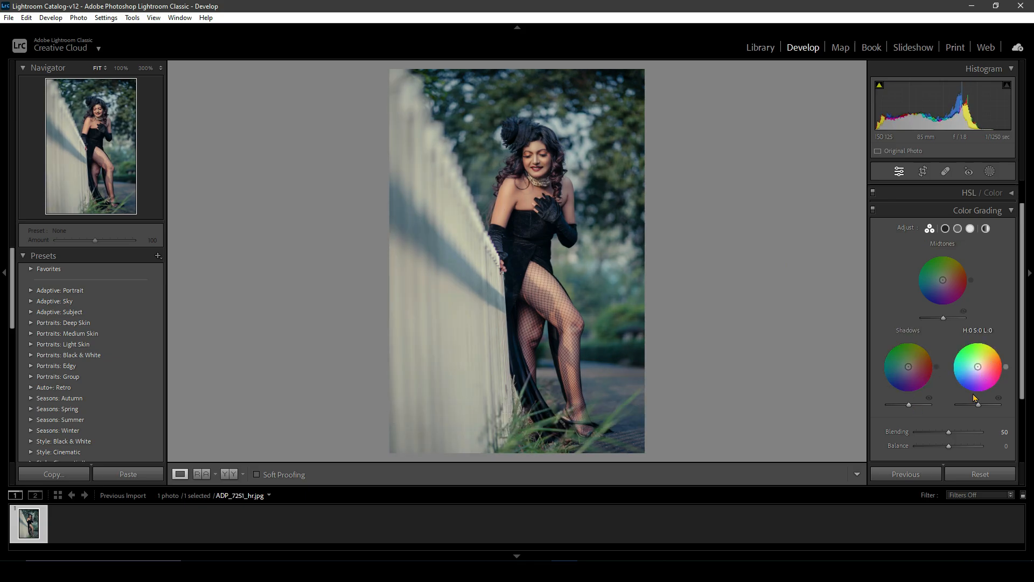
pyautogui.moveTo(979, 408); pyautogui.dragTo(1001, 411)
pyautogui.hotkey('ctrl', 'z')
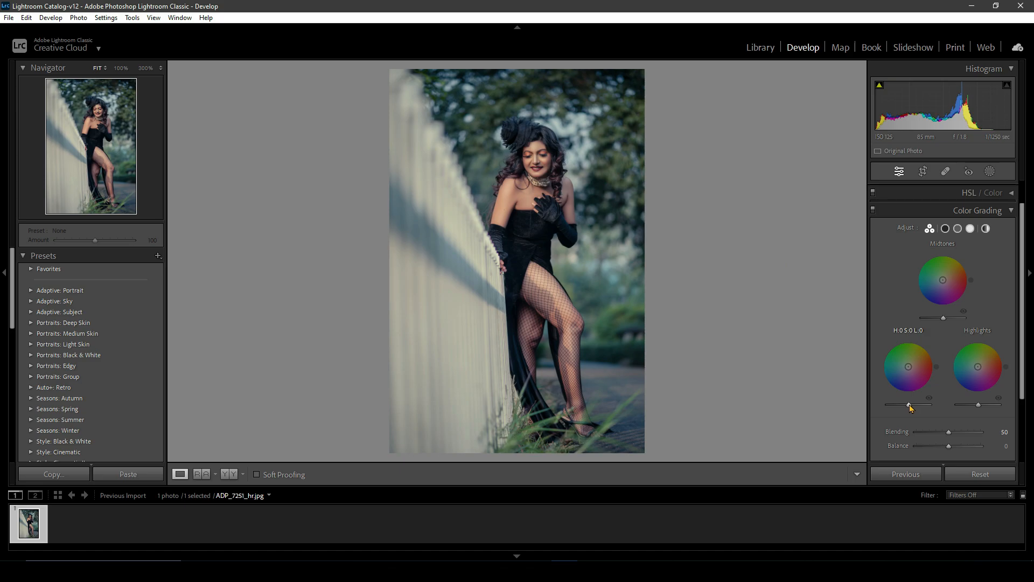
pyautogui.moveTo(909, 405); pyautogui.dragTo(883, 419)
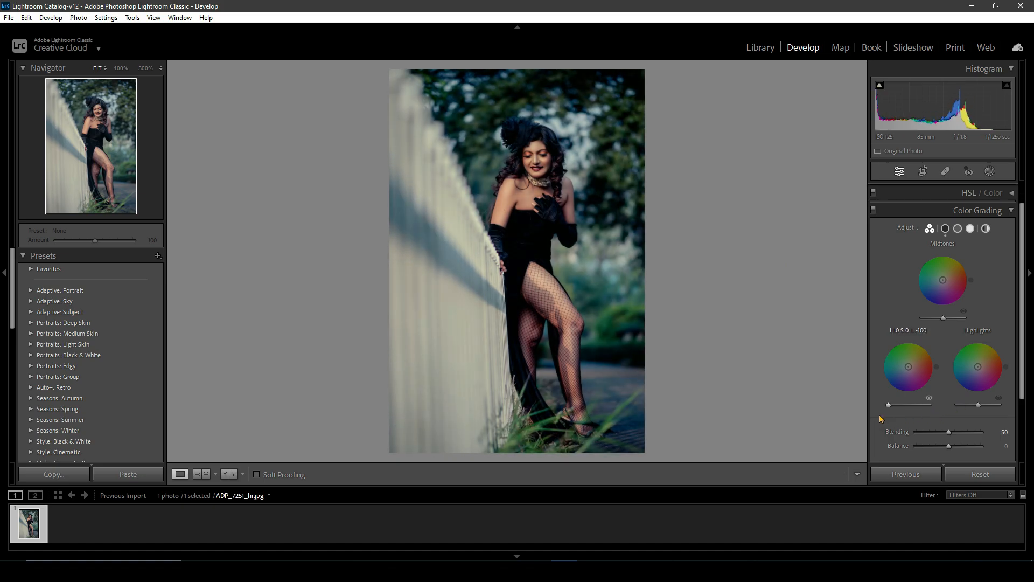
pyautogui.hotkey('ctrl', 'z')
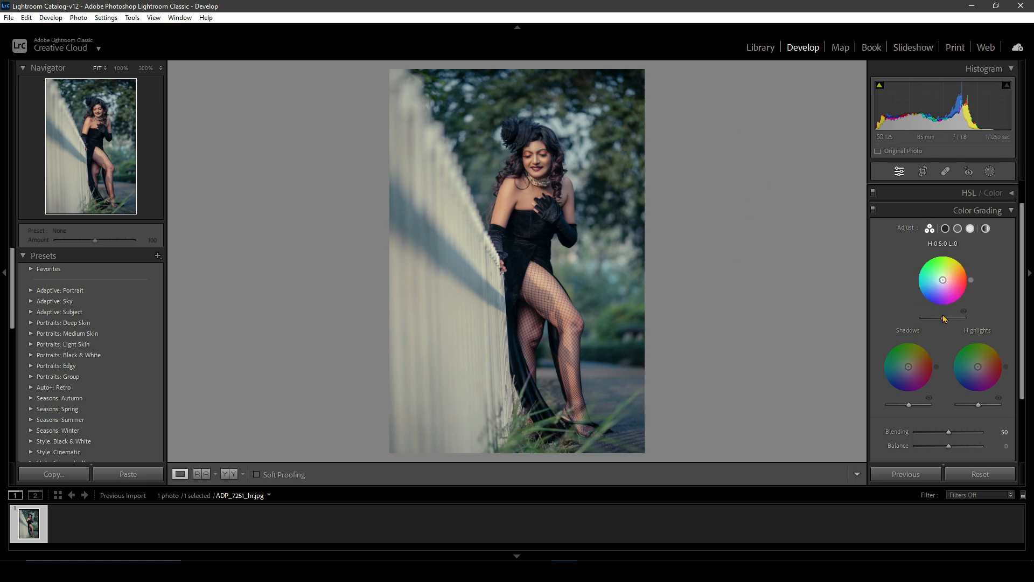
pyautogui.hotkey('ctrl', 'z')
# Tint the midtones purple with hue 271 and saturation 48, and set the color grading balance to +70
pyautogui.moveTo(942, 279); pyautogui.dragTo(940, 290)
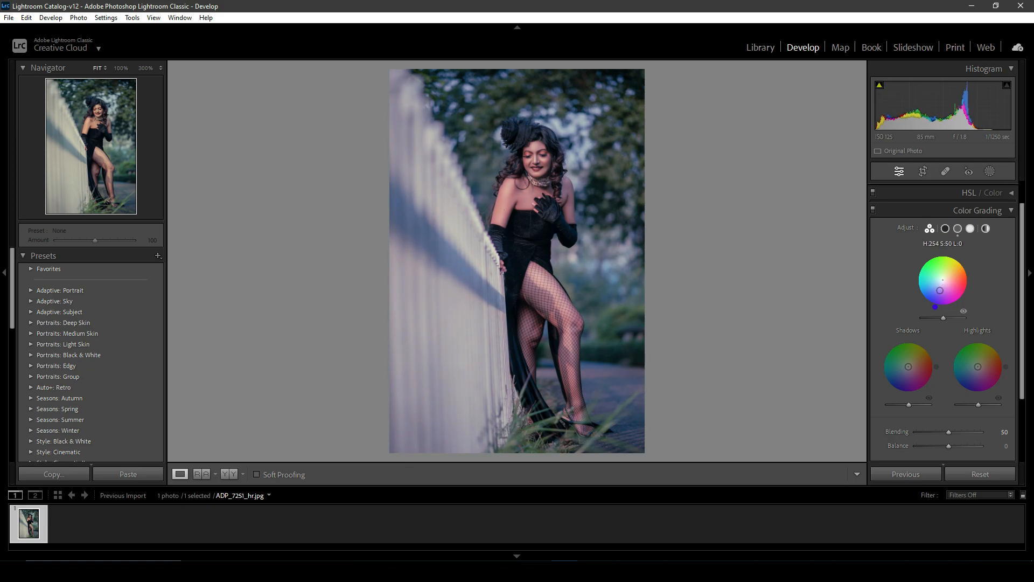
pyautogui.moveTo(940, 290); pyautogui.dragTo(942, 290)
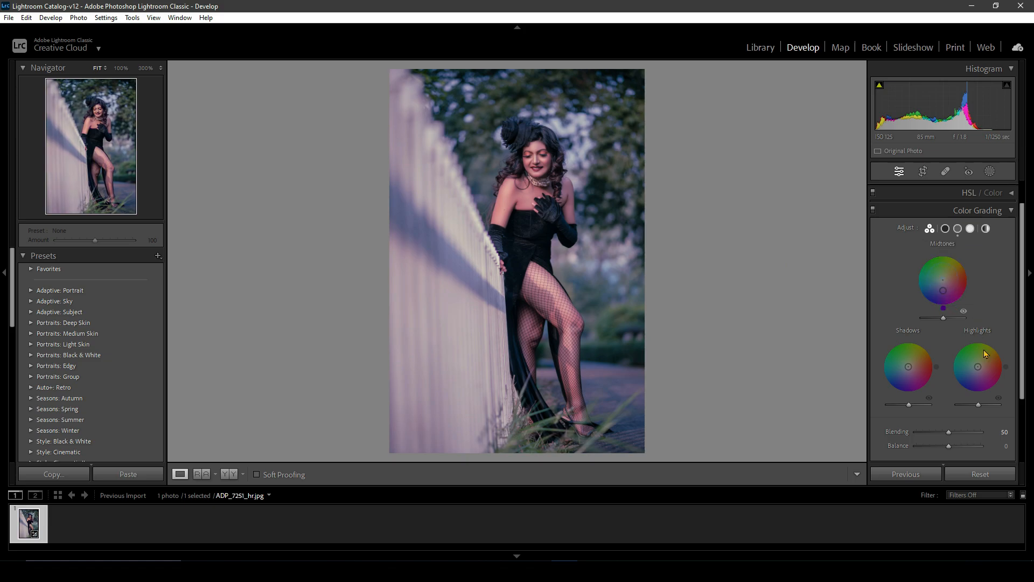
pyautogui.moveTo(943, 318); pyautogui.dragTo(964, 318)
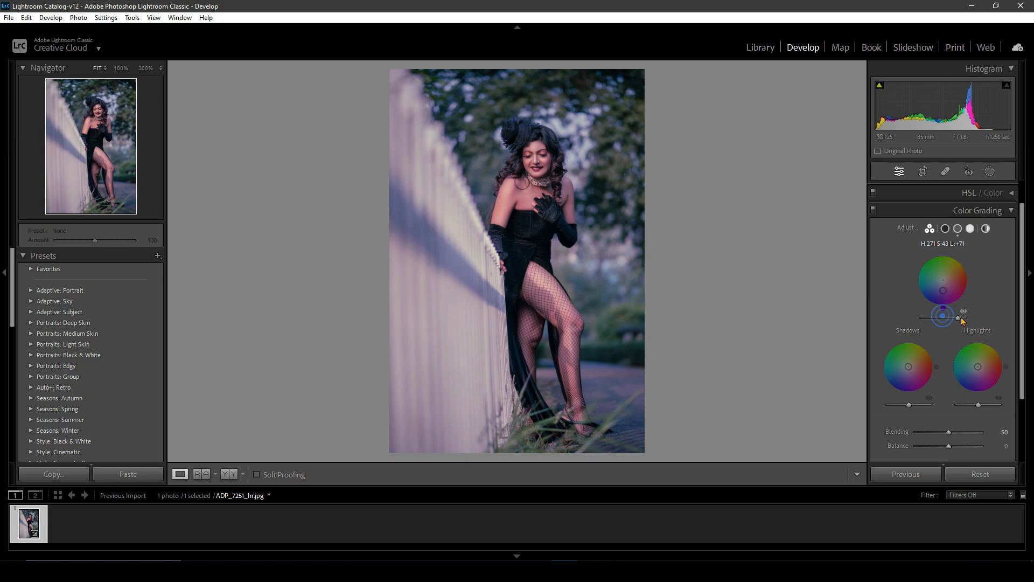
pyautogui.hotkey('ctrl', 'z')
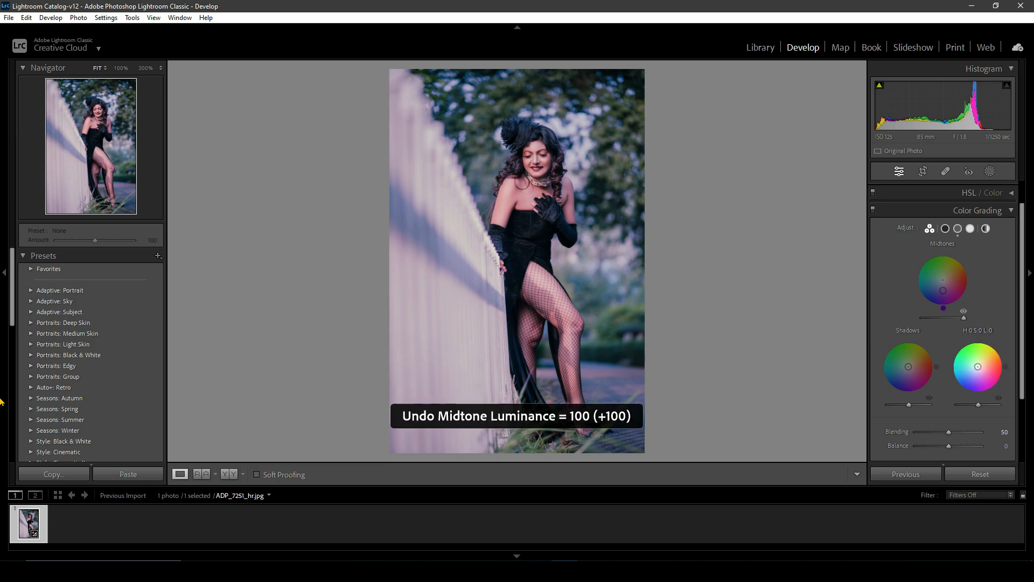
pyautogui.hotkey('ctrl', 'z')
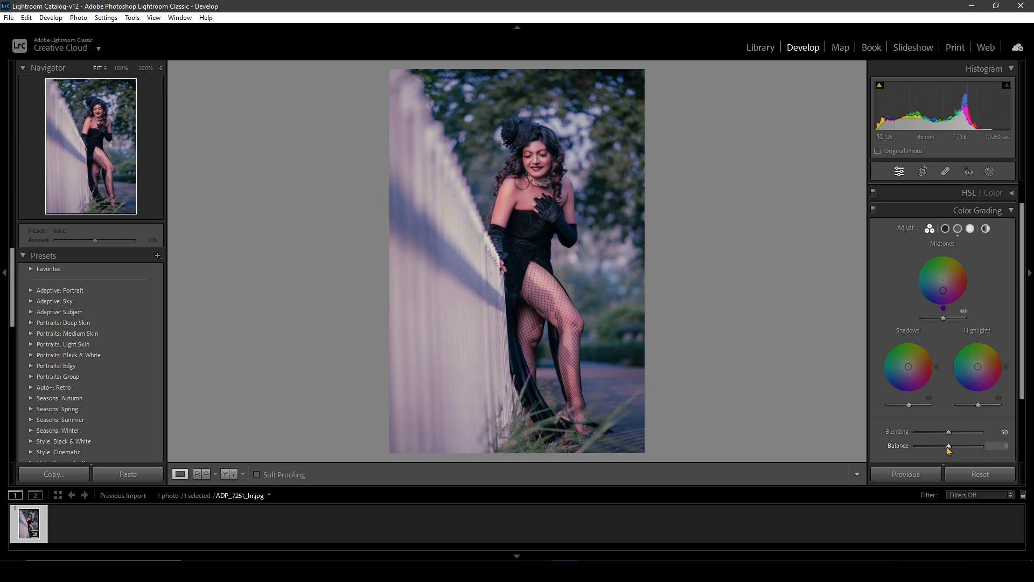
pyautogui.moveTo(948, 447); pyautogui.dragTo(972, 447)
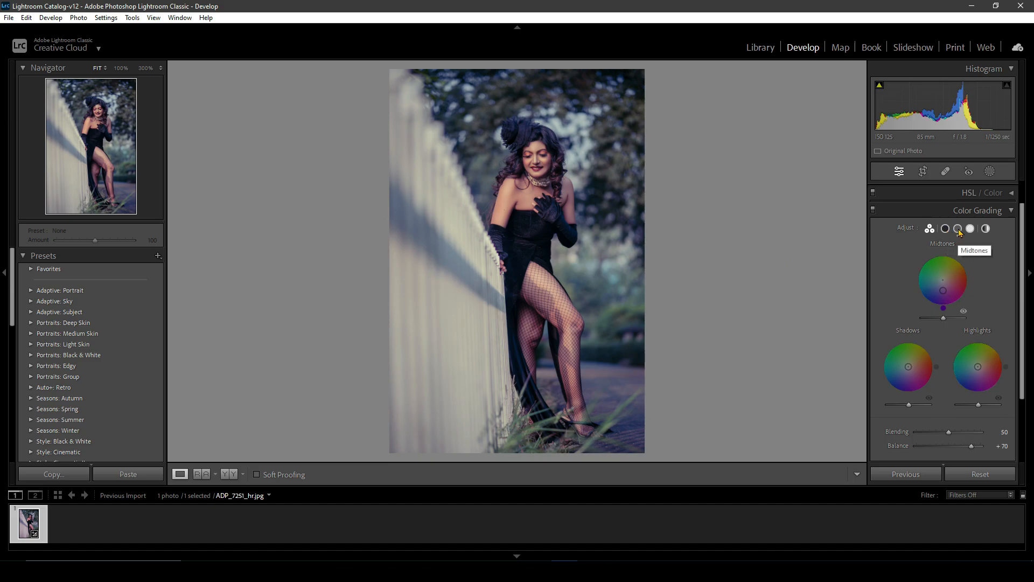
# Apply a global tint of hue 210 and saturation 12 by sampling a custom color from the photo with the eyedropper
pyautogui.click(986, 230)
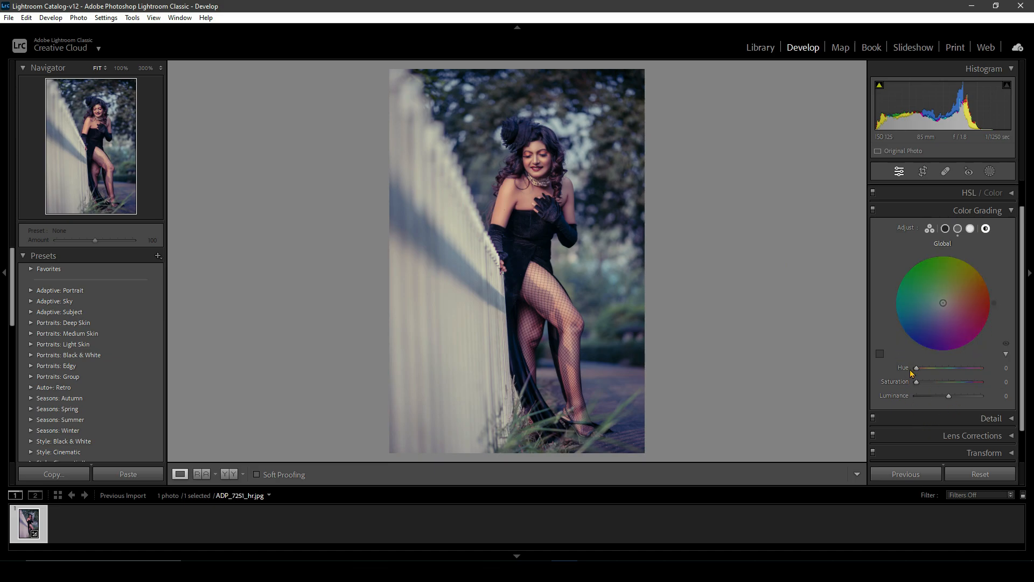
pyautogui.click(1004, 353)
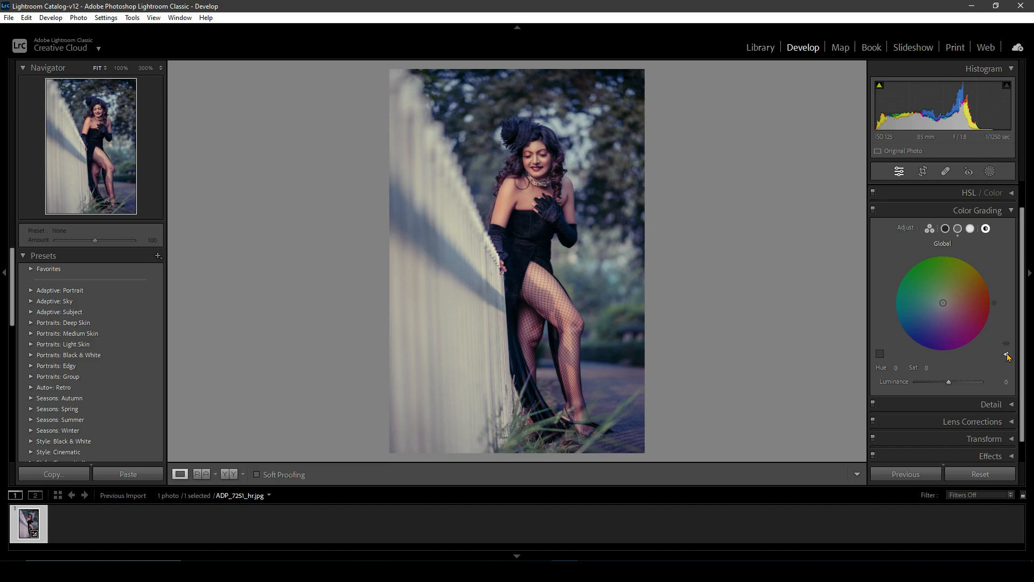
pyautogui.click(1006, 355)
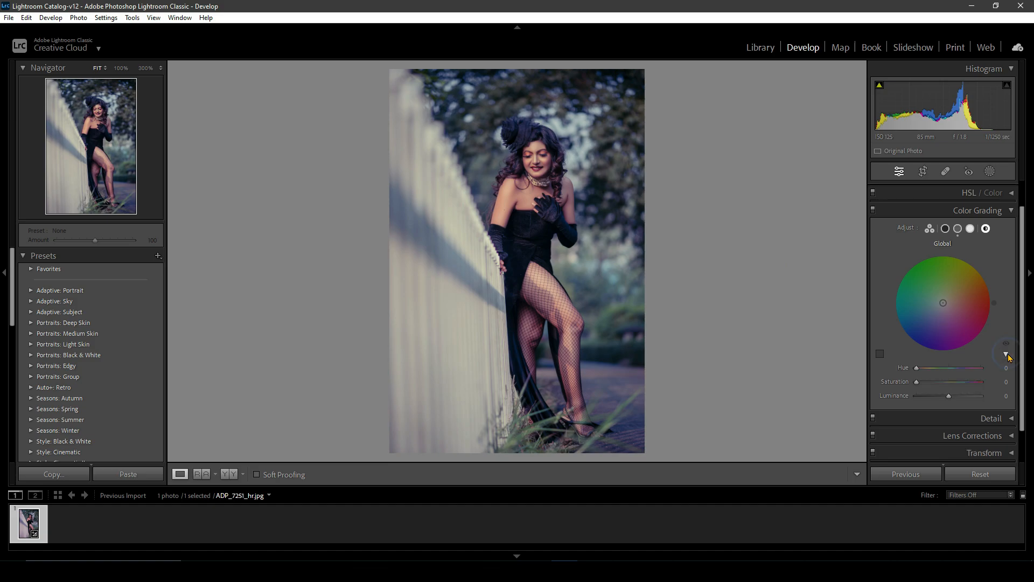
pyautogui.click(879, 353)
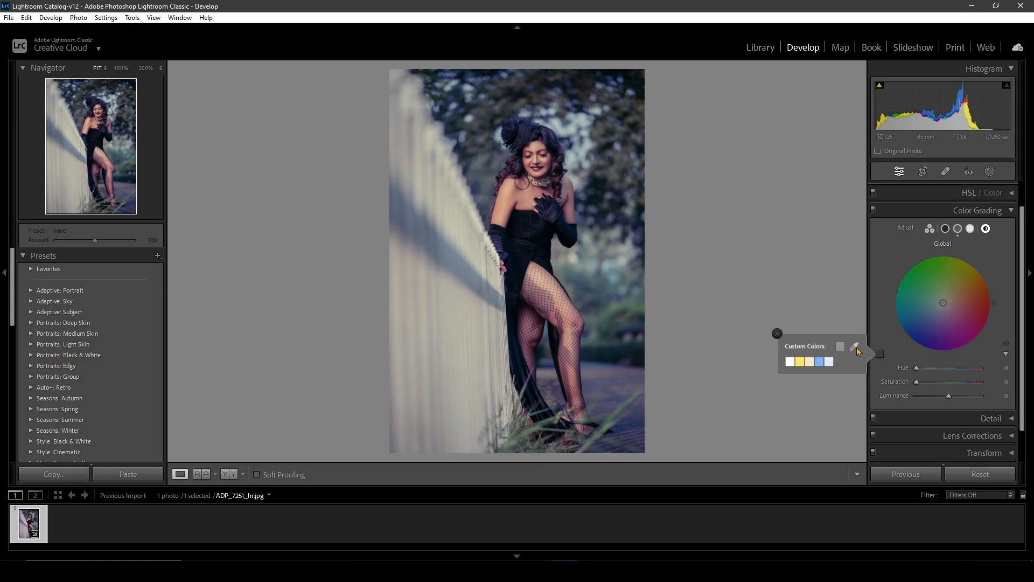
pyautogui.click(856, 348)
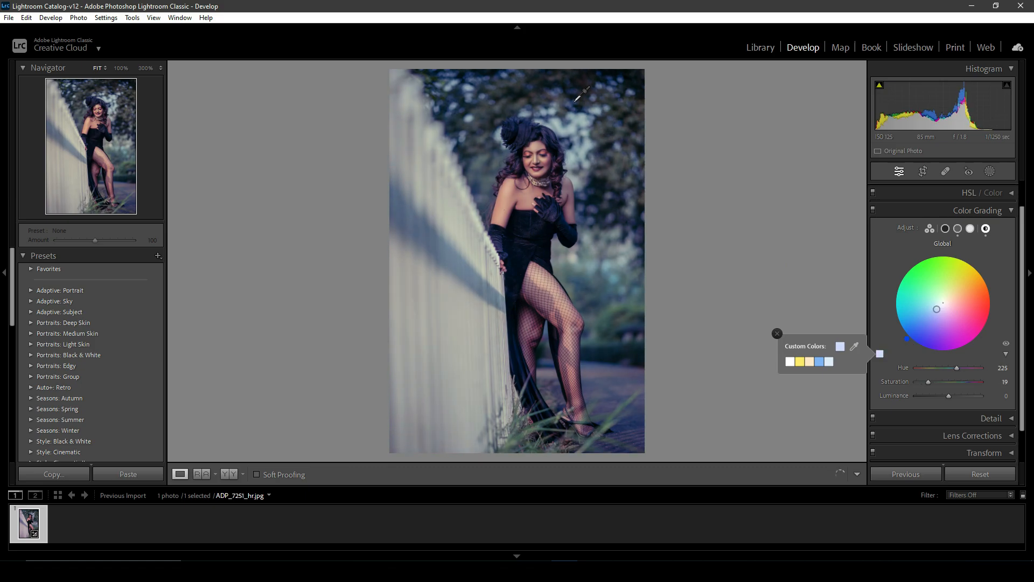
pyautogui.click(491, 108)
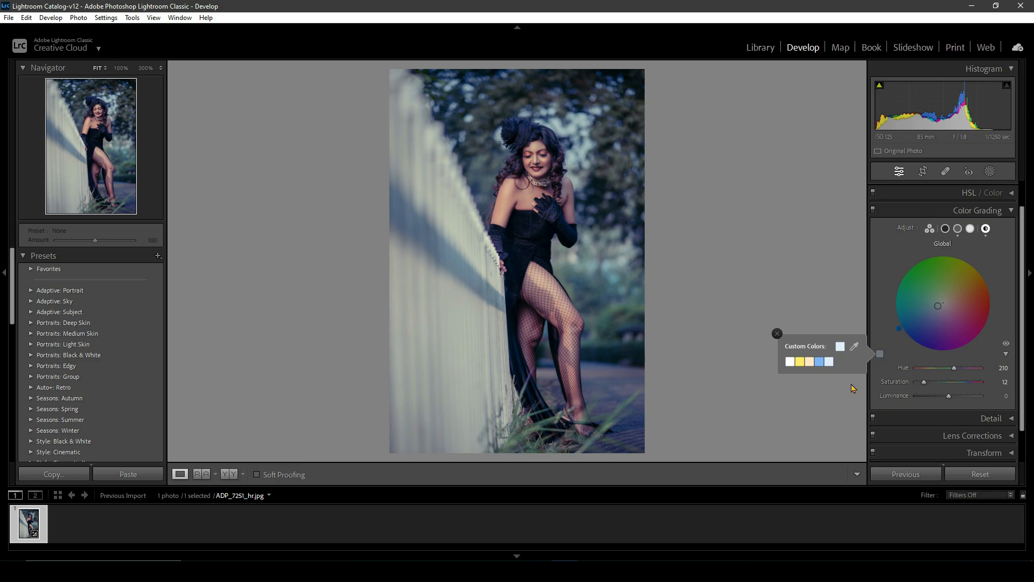
# Try global saturation 7 and a stronger global tint of hue 195, saturation 43, undoing all global tint changes
pyautogui.moveTo(924, 382)
pyautogui.mouseDown()
pyautogui.moveTo(954, 383)
pyautogui.moveTo(922, 389)
pyautogui.mouseUp()
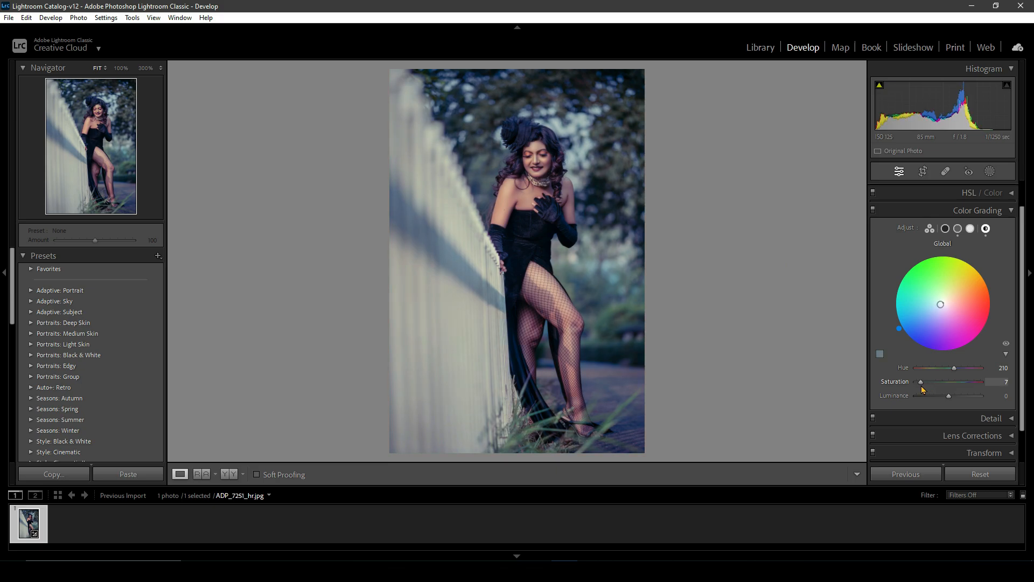
pyautogui.hotkey('ctrl', 'z')
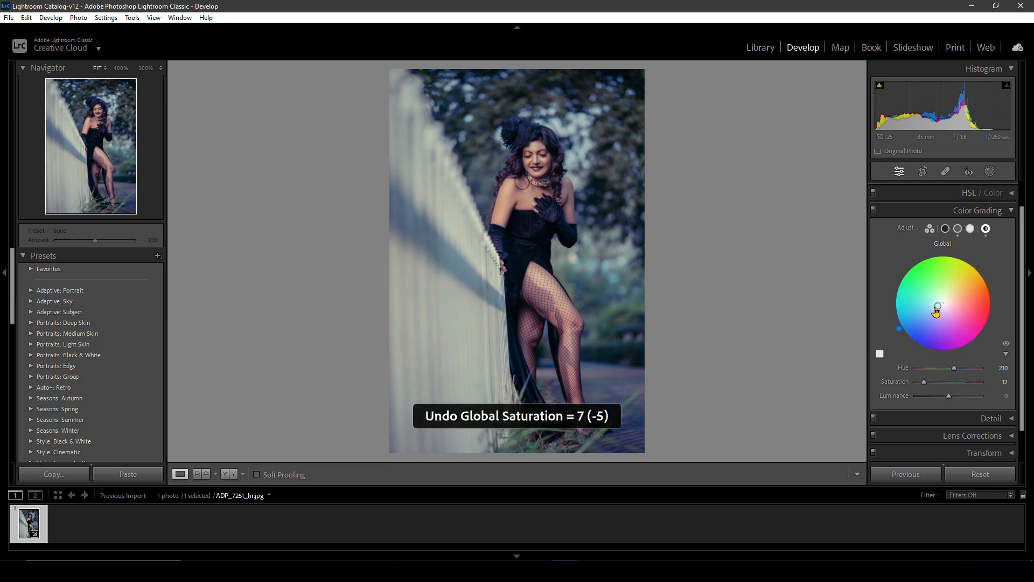
pyautogui.moveTo(937, 305)
pyautogui.mouseDown()
pyautogui.moveTo(922, 312)
pyautogui.moveTo(938, 299)
pyautogui.moveTo(930, 294)
pyautogui.moveTo(923, 307)
pyautogui.mouseUp()
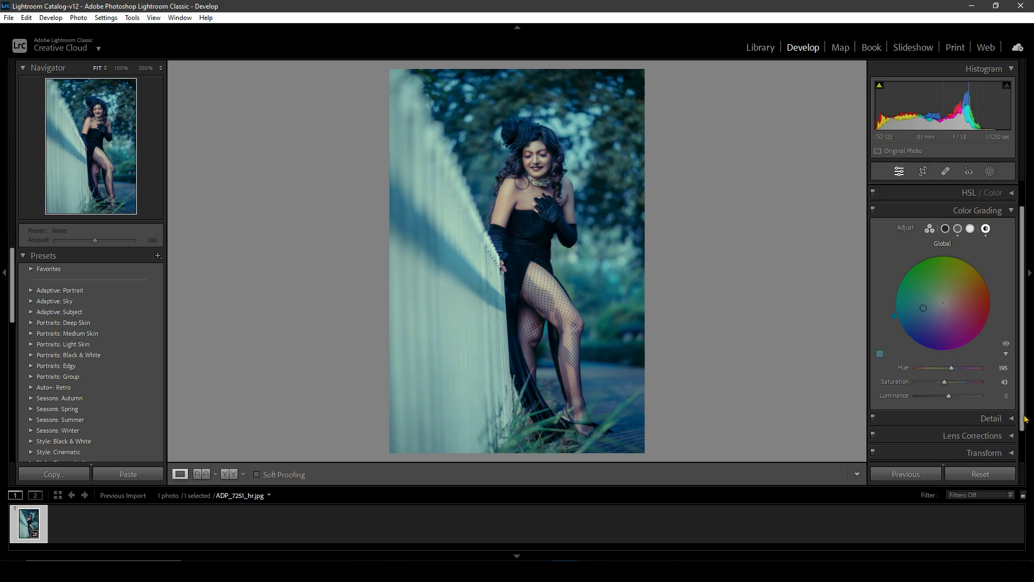
pyautogui.hotkey('ctrl', 'z')
pyautogui.hotkey('ctrl', 'z')
pyautogui.hotkey('ctrl', 'z')
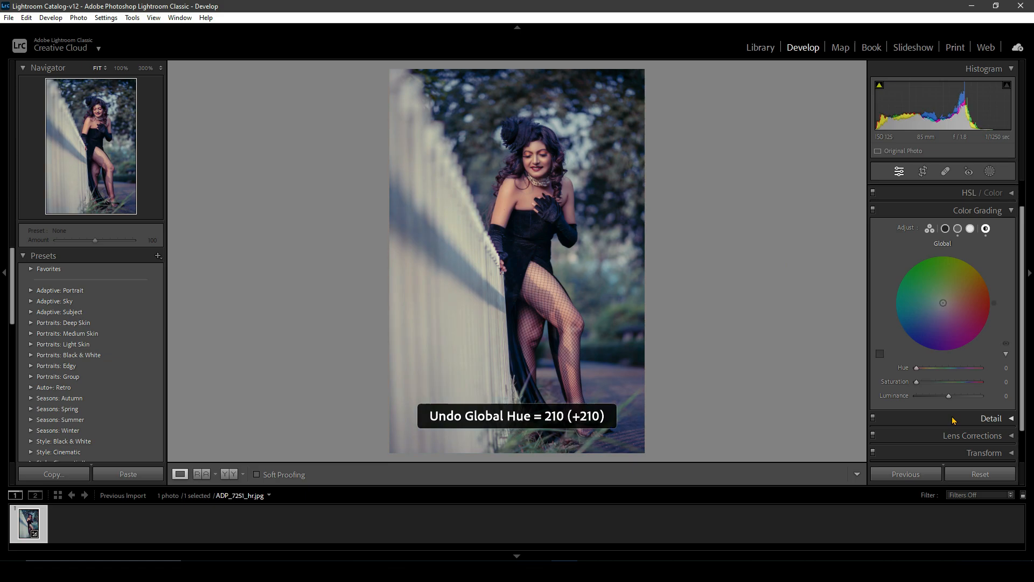
# Return to the three-way color wheels and reset the blue midtones tint
pyautogui.click(960, 227)
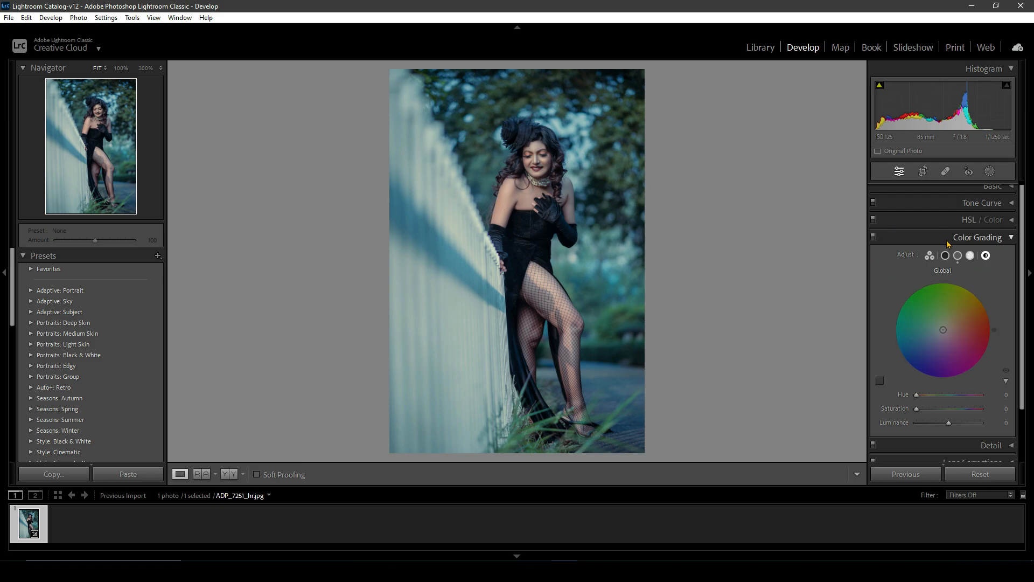
pyautogui.click(930, 257)
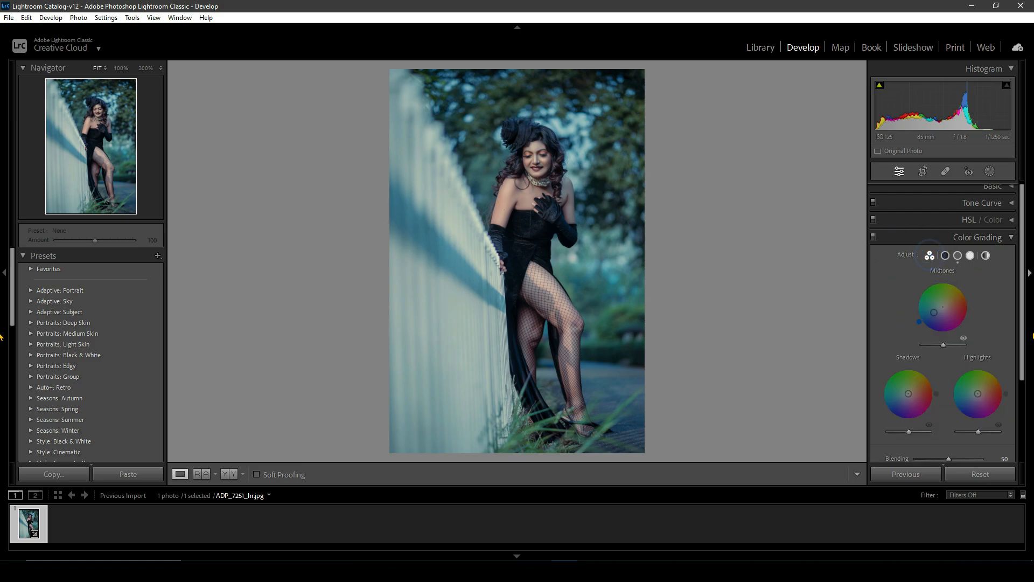
pyautogui.press('alt')
pyautogui.press('alt')
pyautogui.keyDown('alt'); pyautogui.click(964, 357); pyautogui.keyUp('alt')
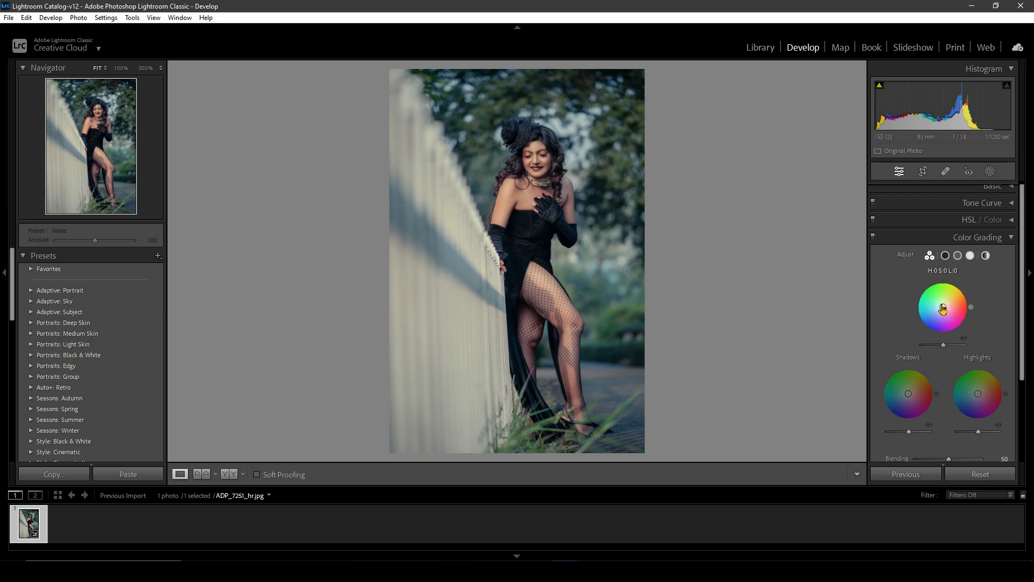
# Tint the midtones green with hue 91 and saturation 59, and compare before and after side by side
pyautogui.moveTo(942, 306); pyautogui.dragTo(943, 294)
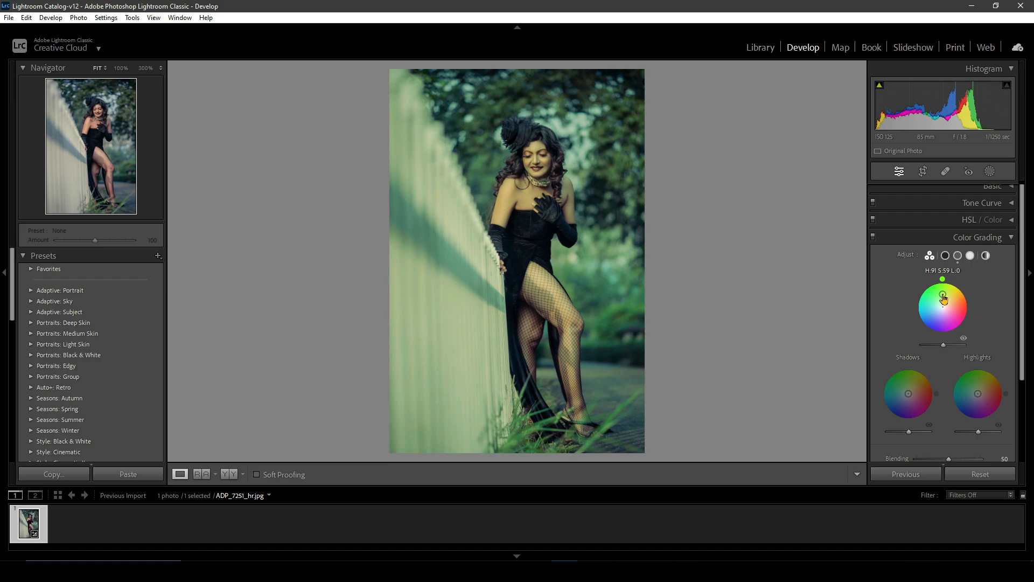
pyautogui.click(703, 100)
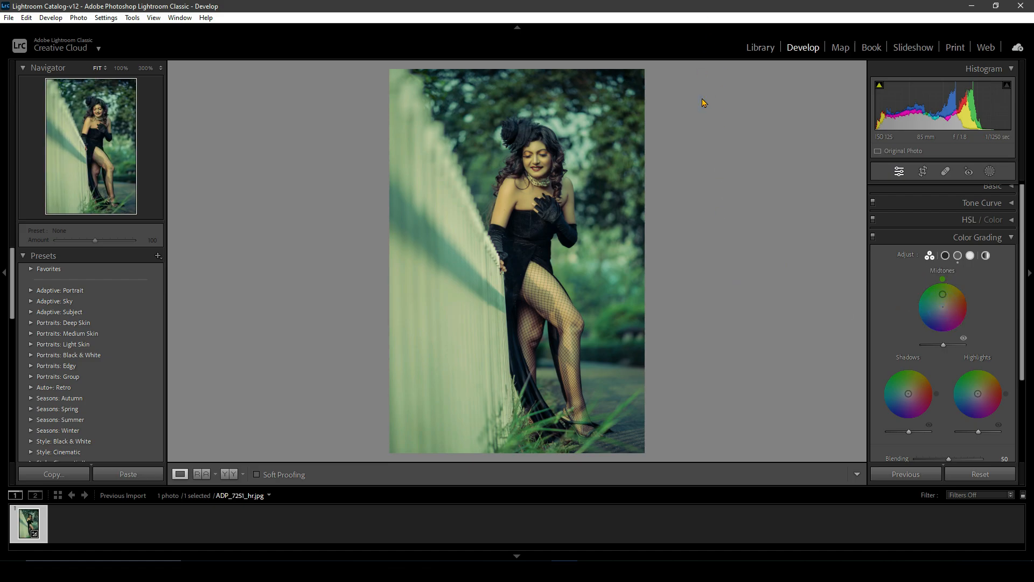
pyautogui.press('y')
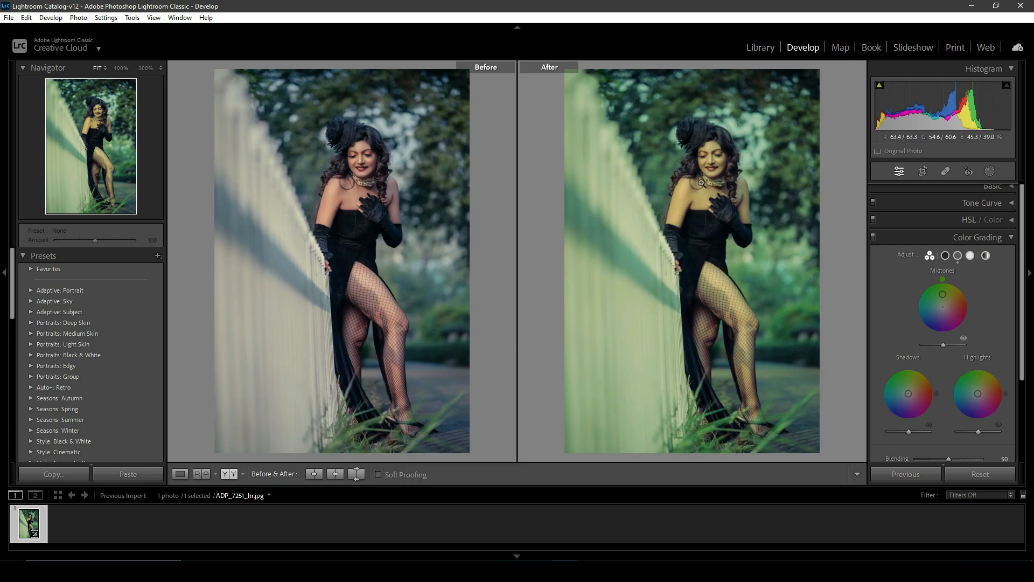
pyautogui.press('y')
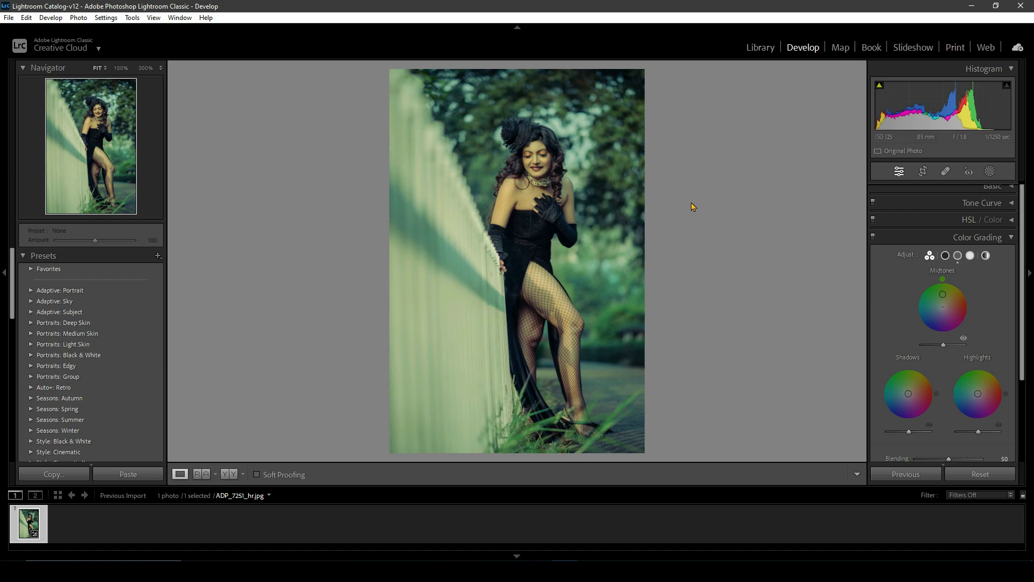
pyautogui.press('\\')
pyautogui.press('\\')
pyautogui.press('y')
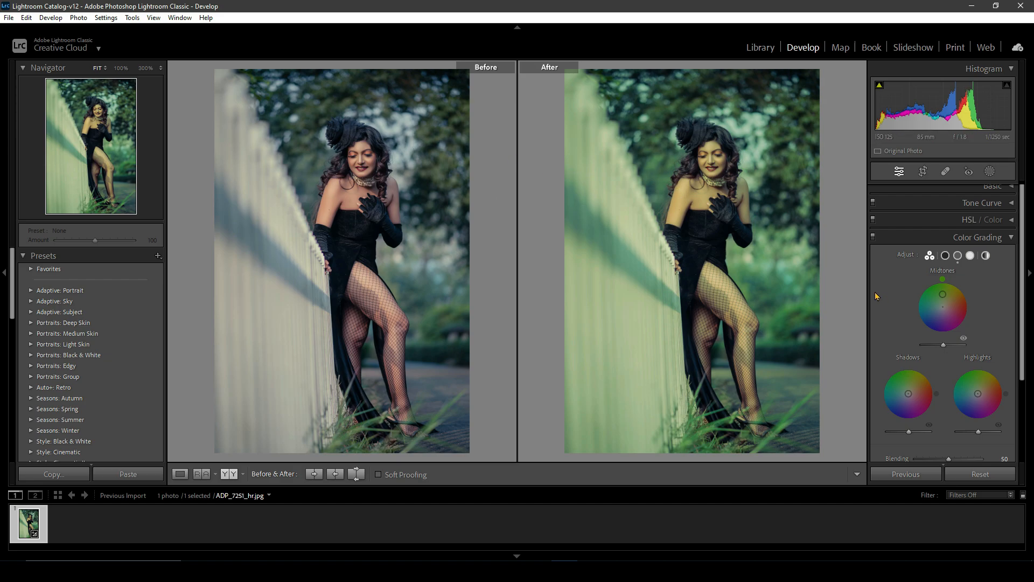
# Reset the green midtones tint while keeping the side-by-side comparison open
pyautogui.press('alt')
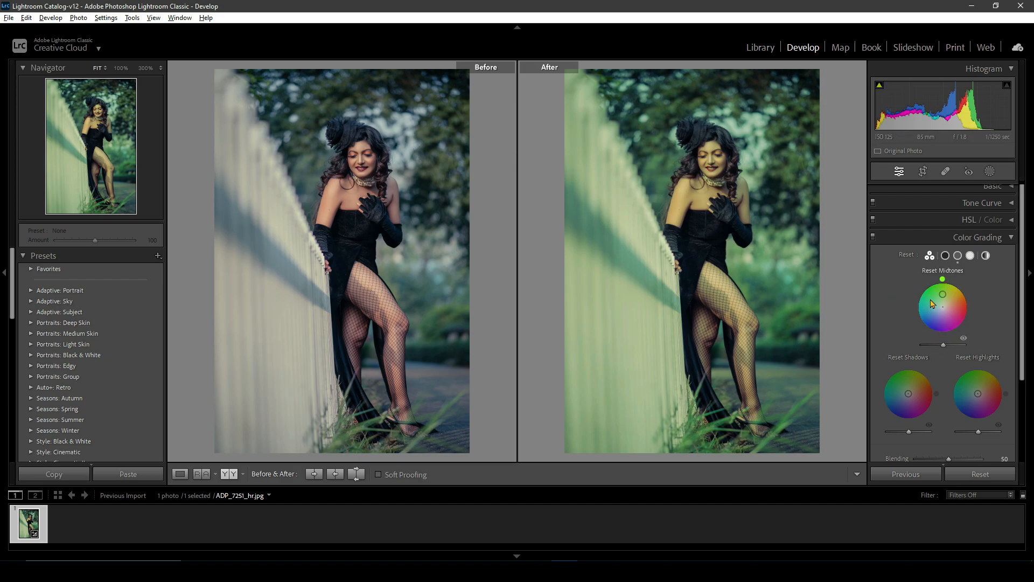
pyautogui.keyDown('alt'); pyautogui.click(942, 270); pyautogui.keyUp('alt')
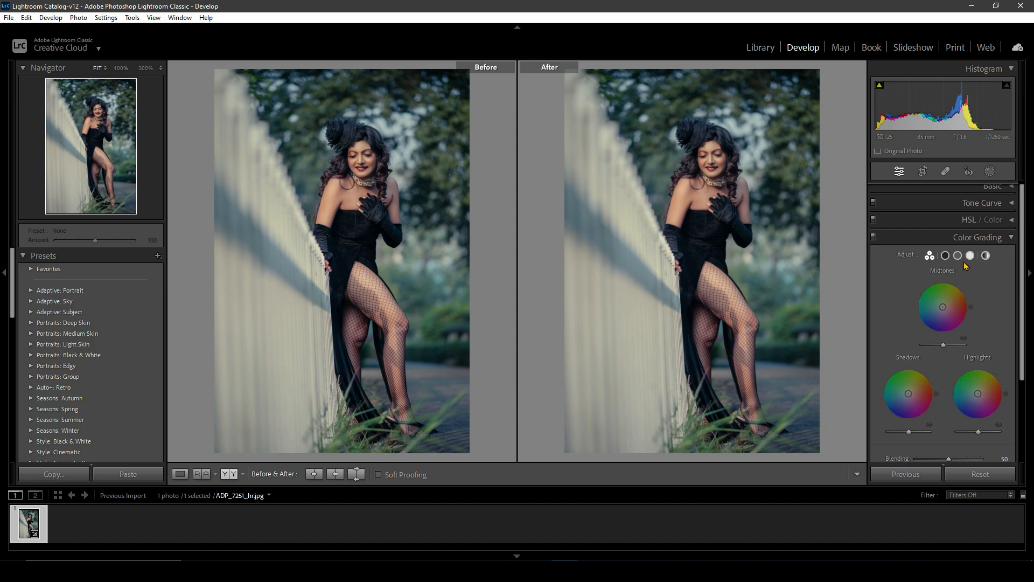
# Apply a warm global tint of hue 50 and saturation 17, trying saturation 57 and undoing it
pyautogui.click(986, 256)
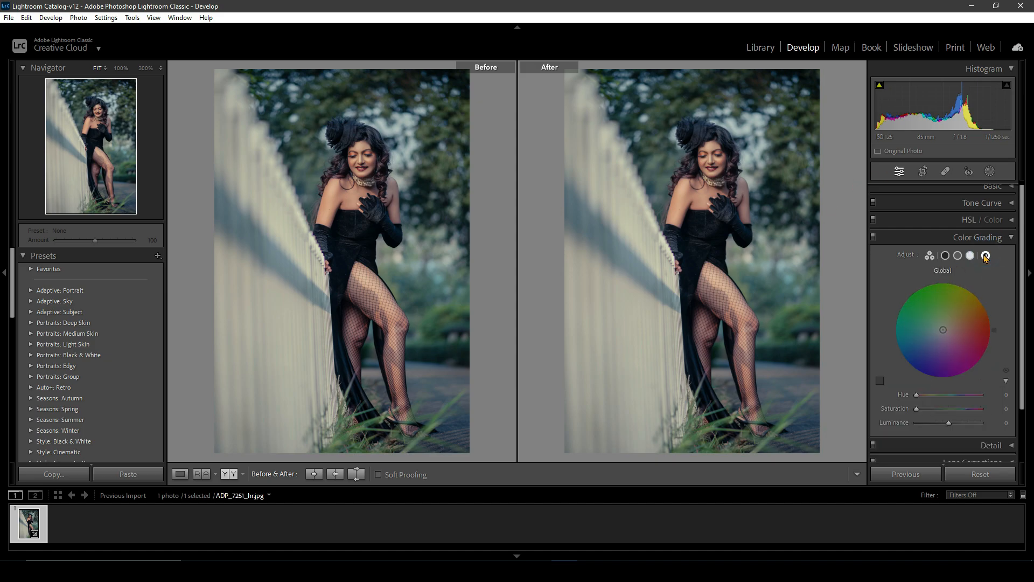
pyautogui.moveTo(943, 330); pyautogui.dragTo(948, 324)
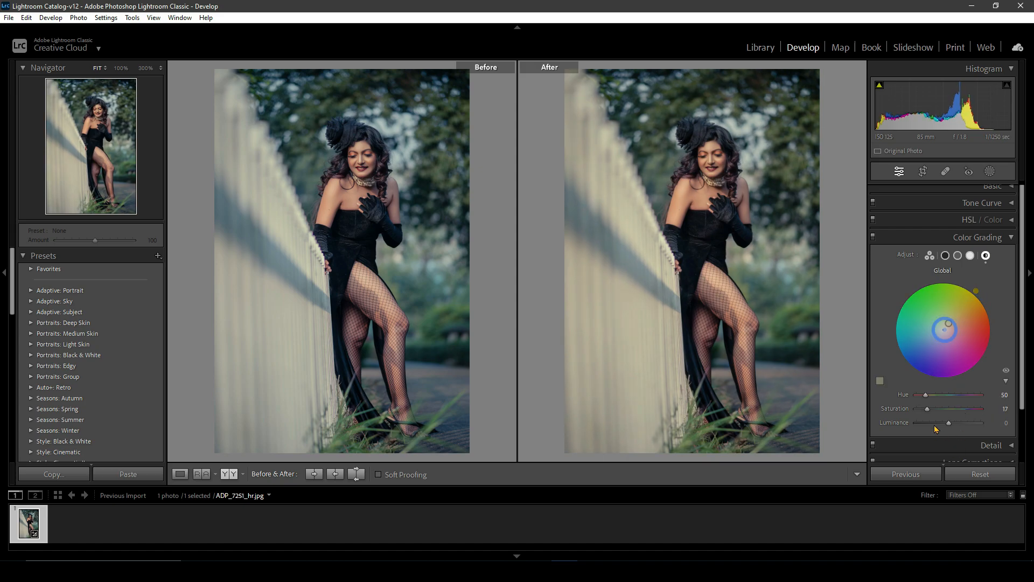
pyautogui.moveTo(927, 409); pyautogui.dragTo(954, 409)
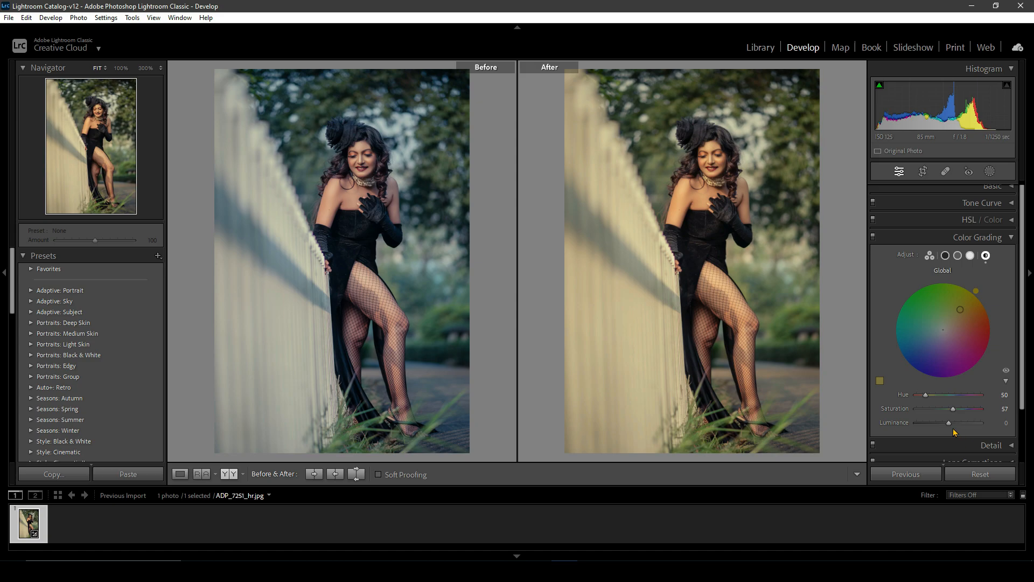
pyautogui.hotkey('ctrl', 'z')
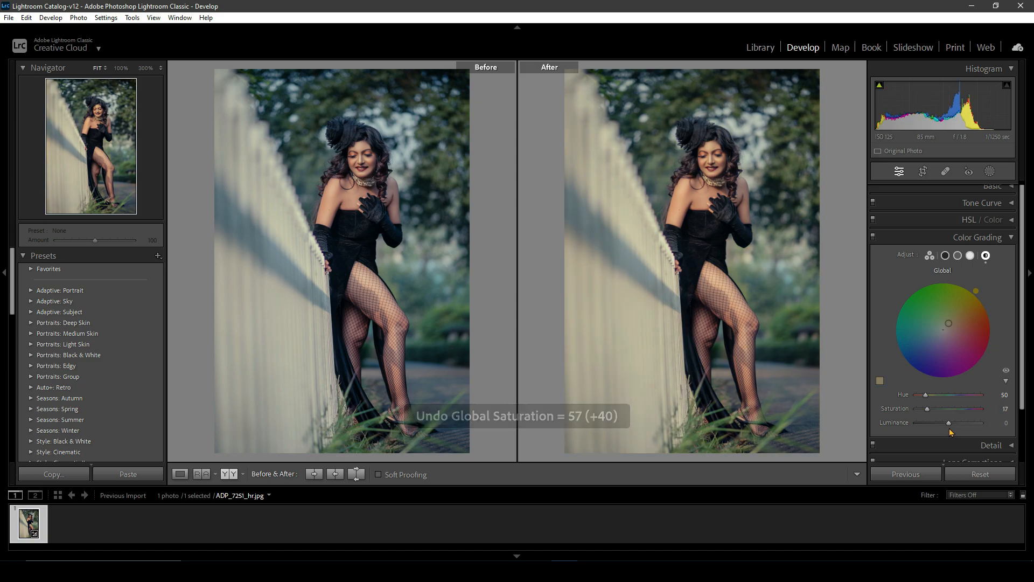
# Set the global tint's saturation to 30 and luminance to +60, trying a different hue and undoing it
pyautogui.moveTo(949, 423)
pyautogui.mouseDown()
pyautogui.moveTo(977, 425)
pyautogui.moveTo(937, 411)
pyautogui.mouseUp()
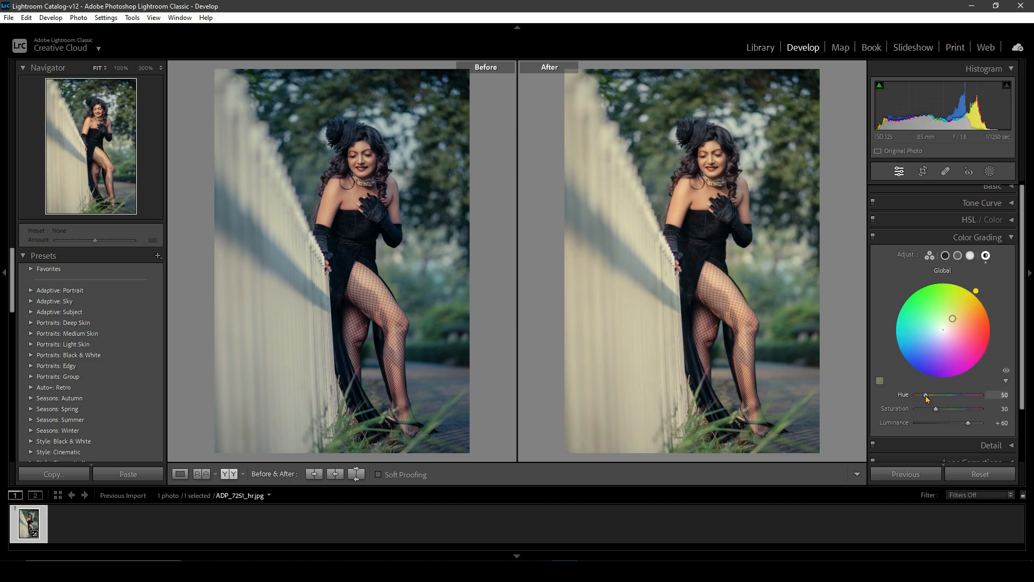
pyautogui.moveTo(926, 396); pyautogui.dragTo(958, 399)
pyautogui.hotkey('ctrl', 'z')
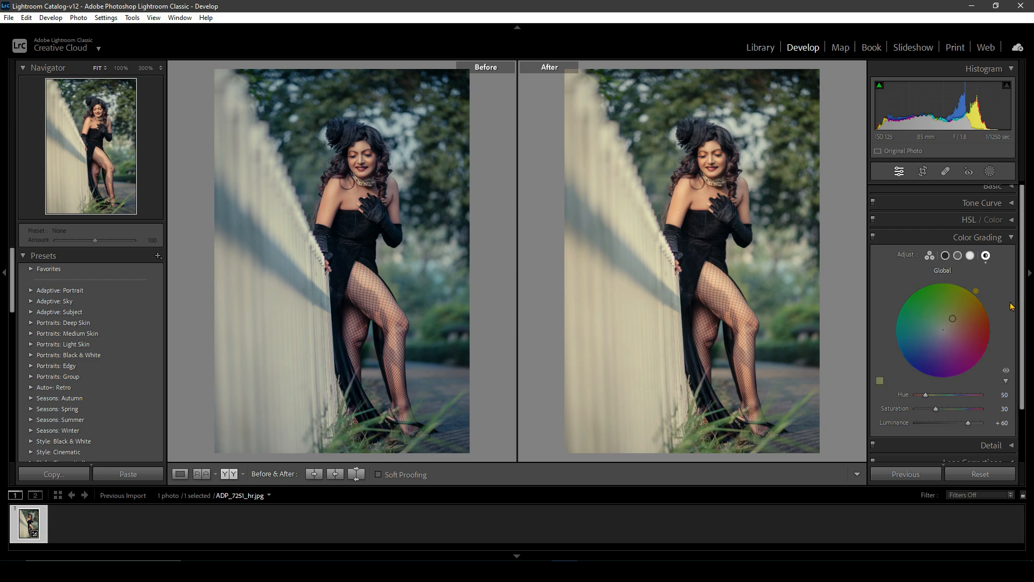
# Tint the portrait's shadows blue with hue 207 and saturation 23, and darken them to luminance -58
pyautogui.click(945, 256)
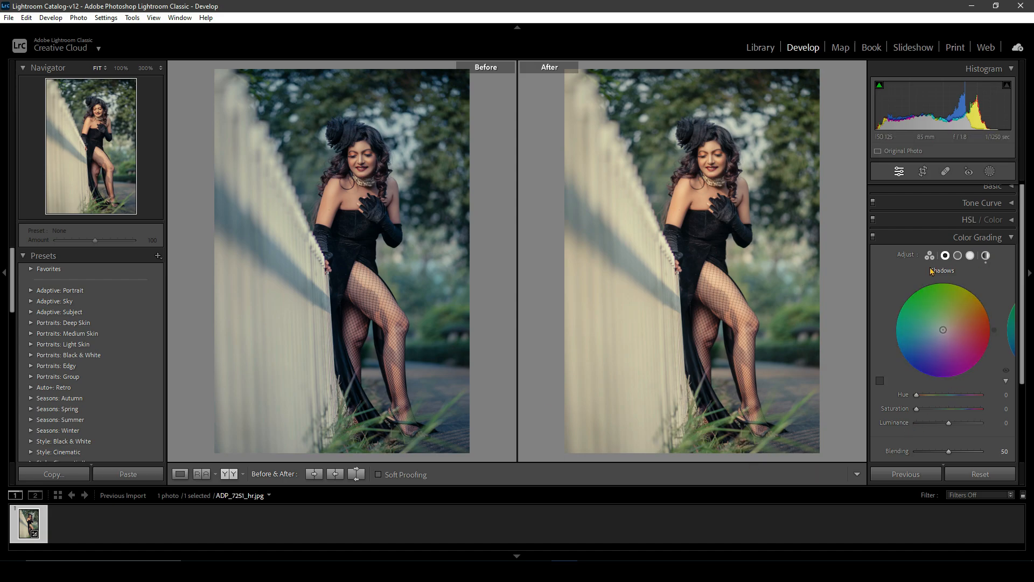
pyautogui.moveTo(942, 330)
pyautogui.mouseDown()
pyautogui.moveTo(927, 347)
pyautogui.moveTo(929, 336)
pyautogui.mouseUp()
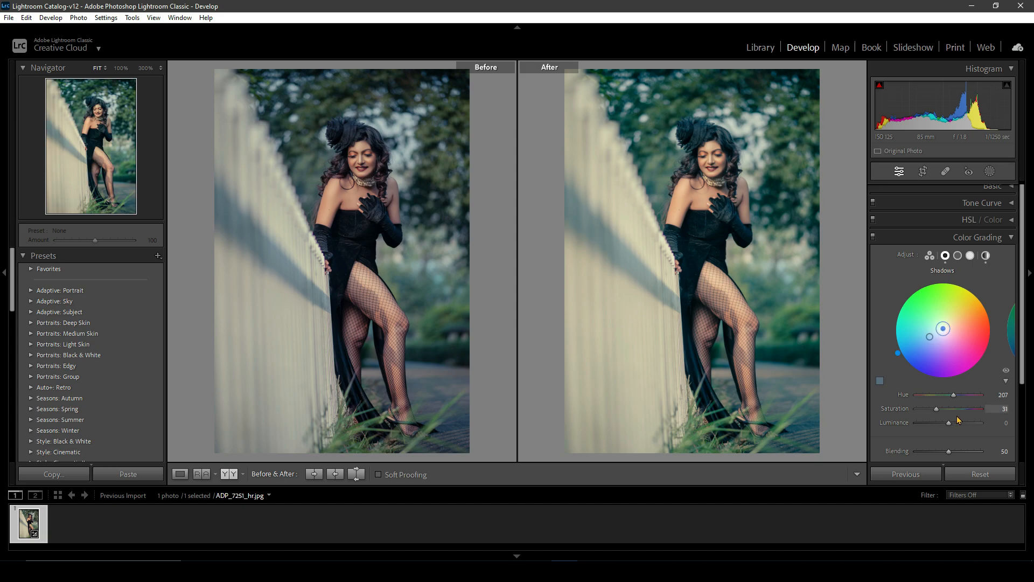
pyautogui.moveTo(936, 410)
pyautogui.mouseDown()
pyautogui.moveTo(934, 425)
pyautogui.moveTo(921, 427)
pyautogui.moveTo(938, 425)
pyautogui.moveTo(929, 425)
pyautogui.mouseUp()
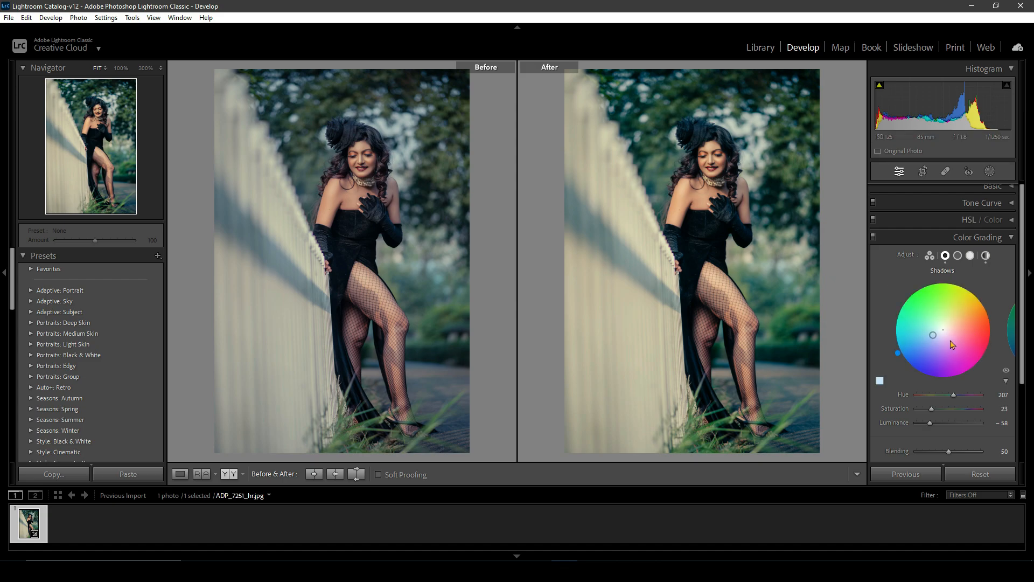
# Tint the highlights magenta with hue 302 and saturation 41, and lower their luminance to -13
pyautogui.click(970, 257)
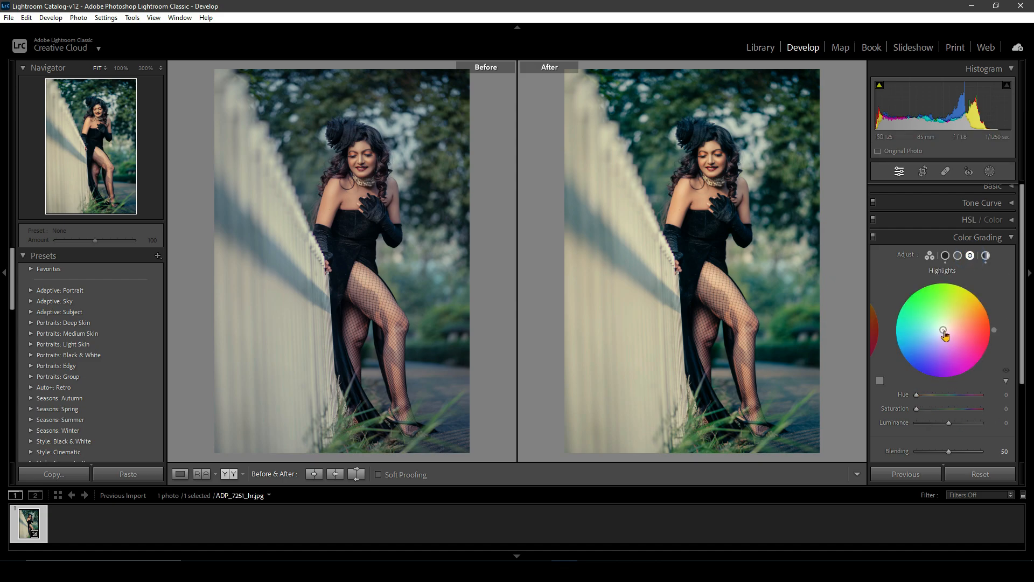
pyautogui.moveTo(943, 329); pyautogui.dragTo(950, 341)
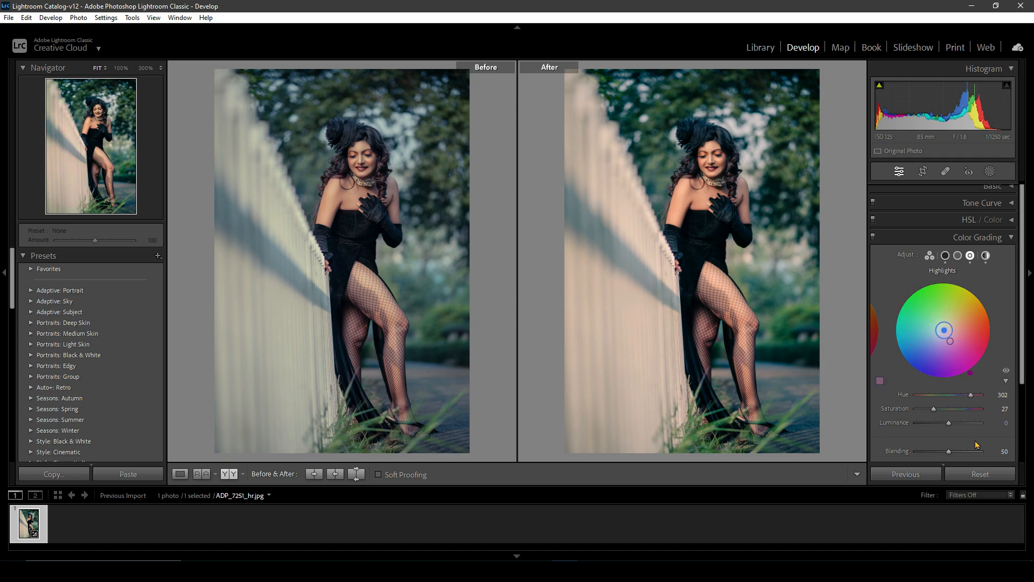
pyautogui.moveTo(933, 408); pyautogui.dragTo(942, 412)
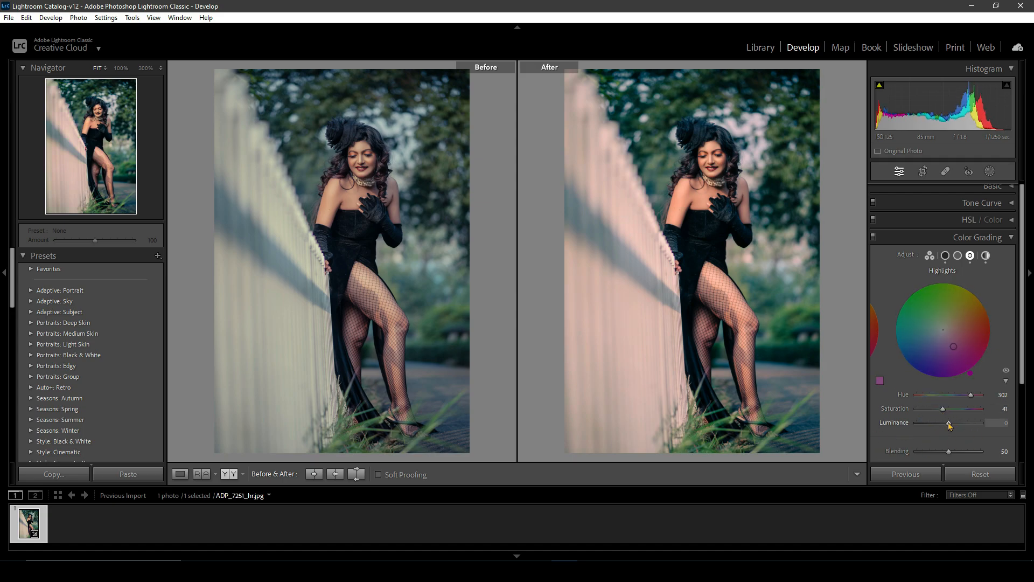
pyautogui.moveTo(949, 424); pyautogui.dragTo(944, 424)
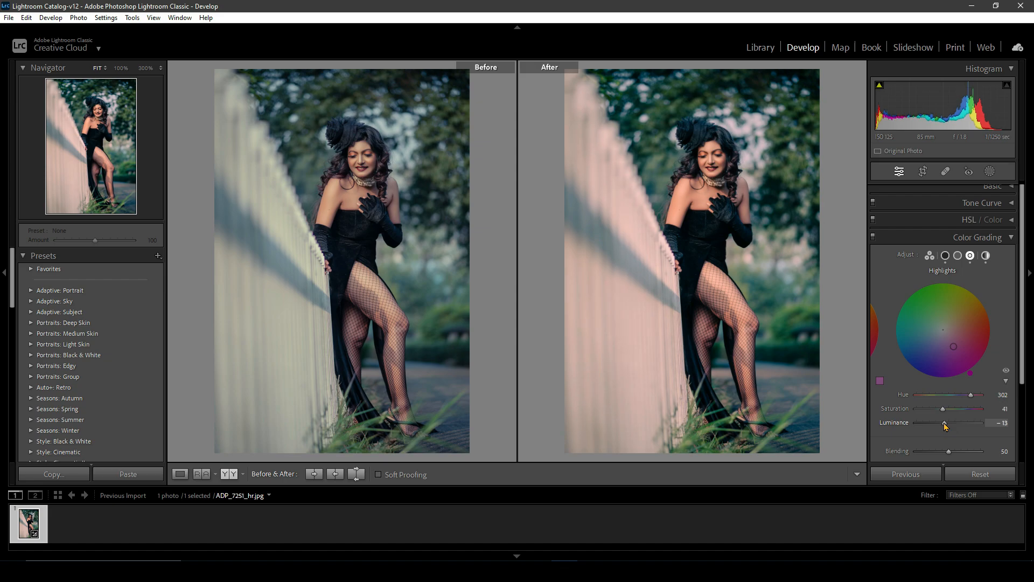
# Set the color grading balance to +8 and blending to 21, trying blending 100 on the way, and close the before/after comparison
pyautogui.scroll(-2, 973, 443)
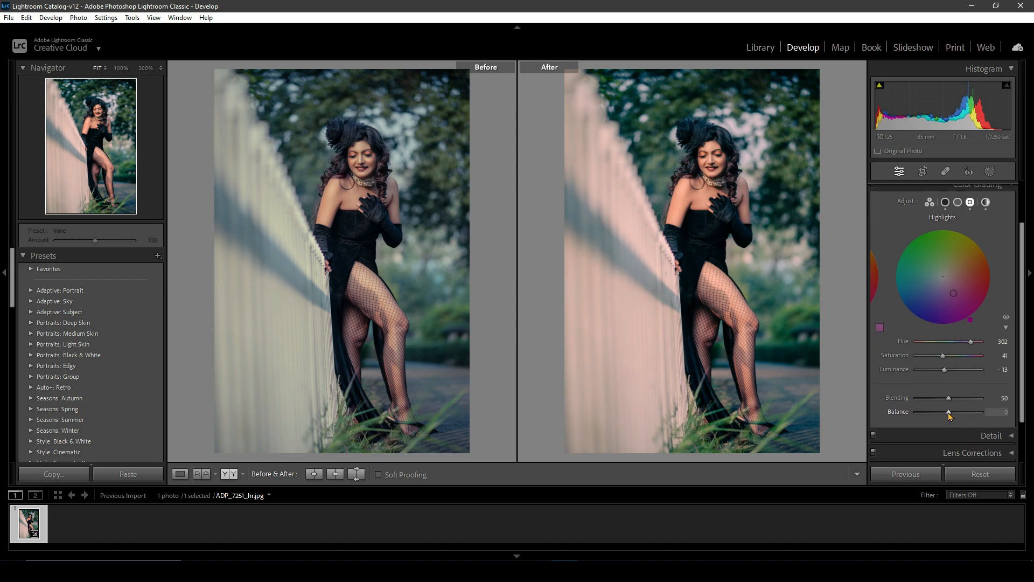
pyautogui.moveTo(949, 414); pyautogui.dragTo(989, 406)
pyautogui.hotkey('ctrl', 'z')
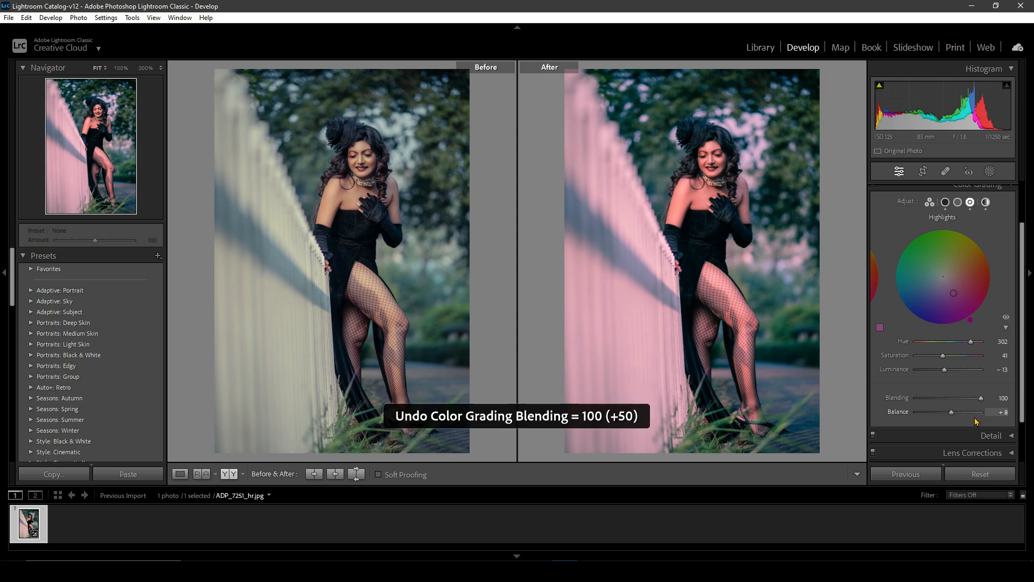
pyautogui.moveTo(946, 403); pyautogui.dragTo(933, 404)
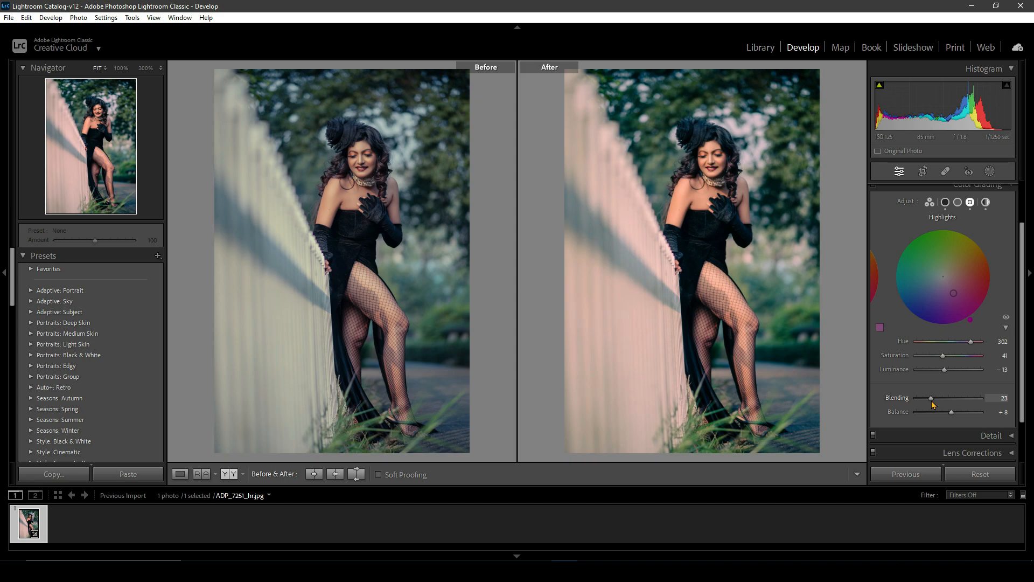
pyautogui.moveTo(932, 404)
pyautogui.mouseDown()
pyautogui.moveTo(961, 405)
pyautogui.moveTo(916, 409)
pyautogui.moveTo(930, 410)
pyautogui.mouseUp()
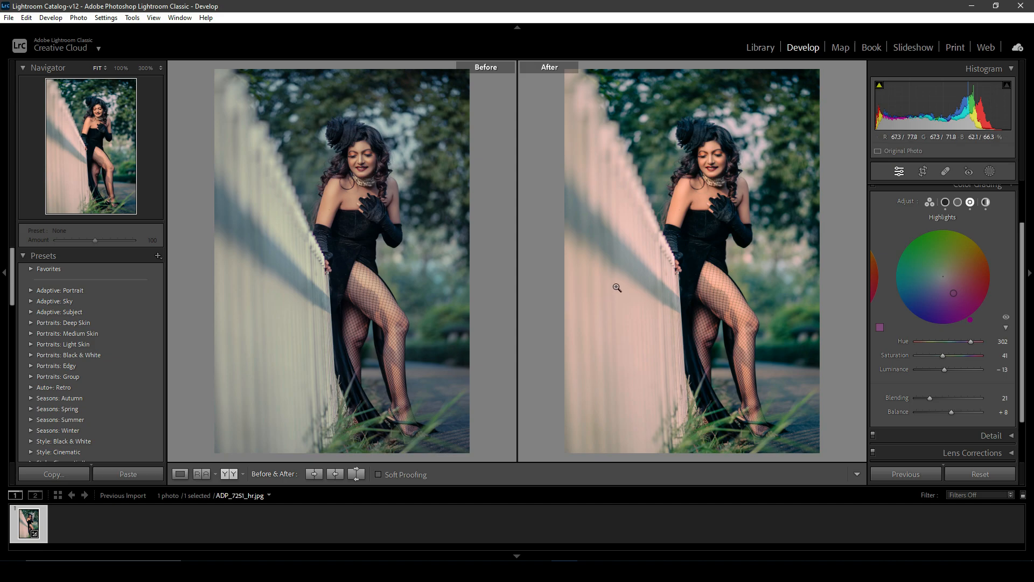
pyautogui.press('y')
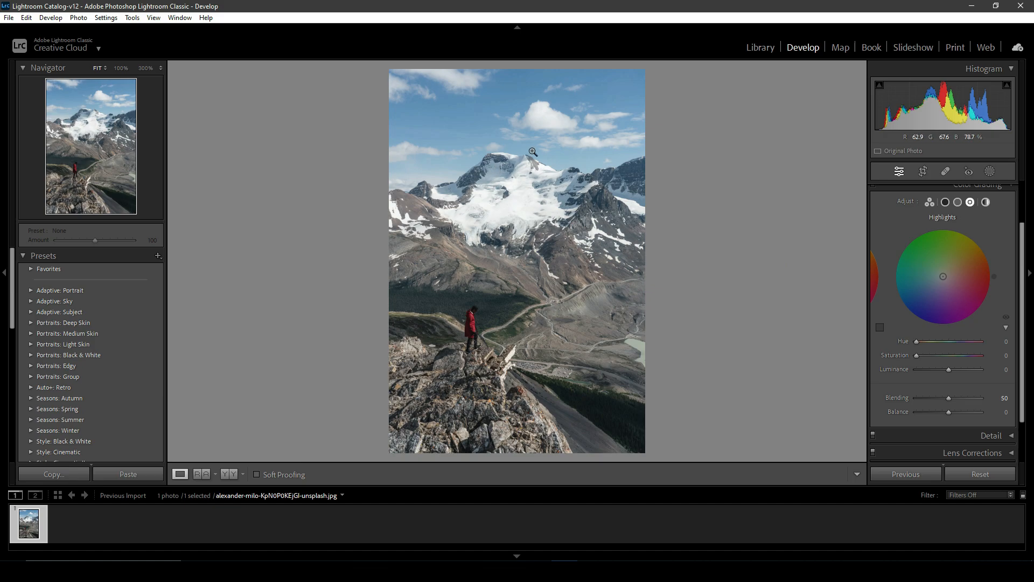
# Try the mountain photo's basic contrast at +86 and at +67, undoing each change
pyautogui.scroll(2, 922, 272)
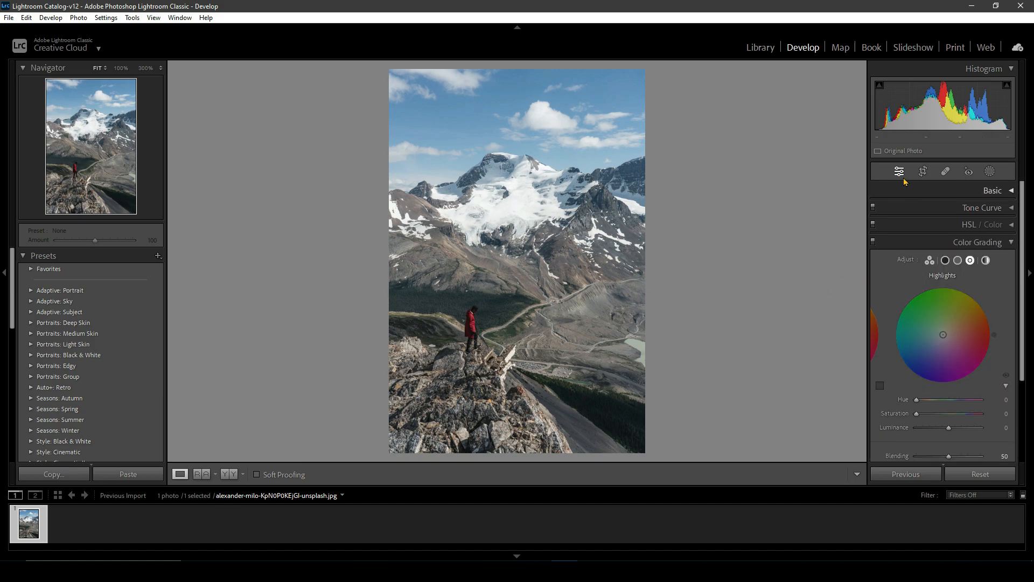
pyautogui.click(1012, 191)
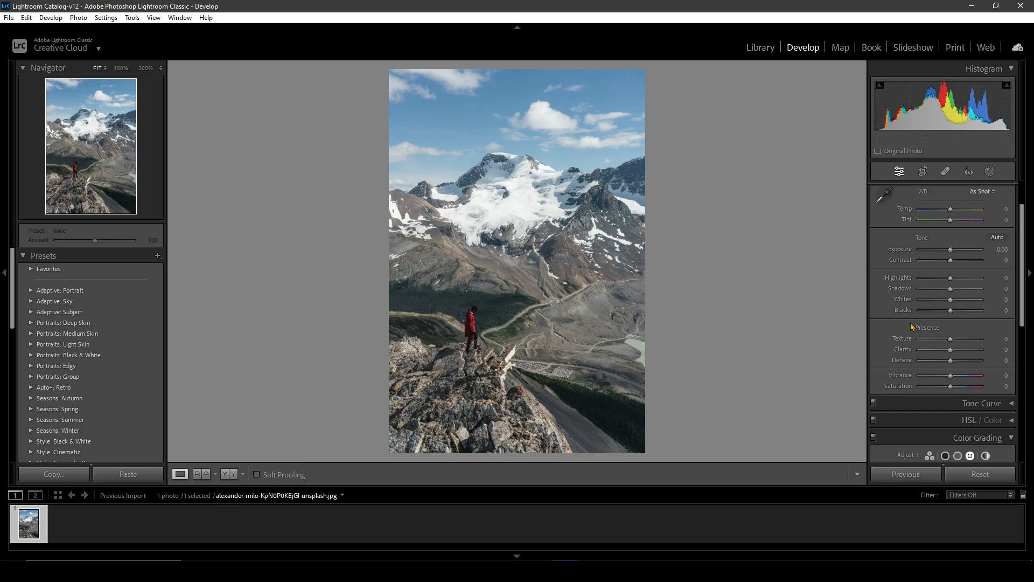
pyautogui.moveTo(950, 261)
pyautogui.mouseDown()
pyautogui.moveTo(990, 263)
pyautogui.moveTo(963, 264)
pyautogui.mouseUp()
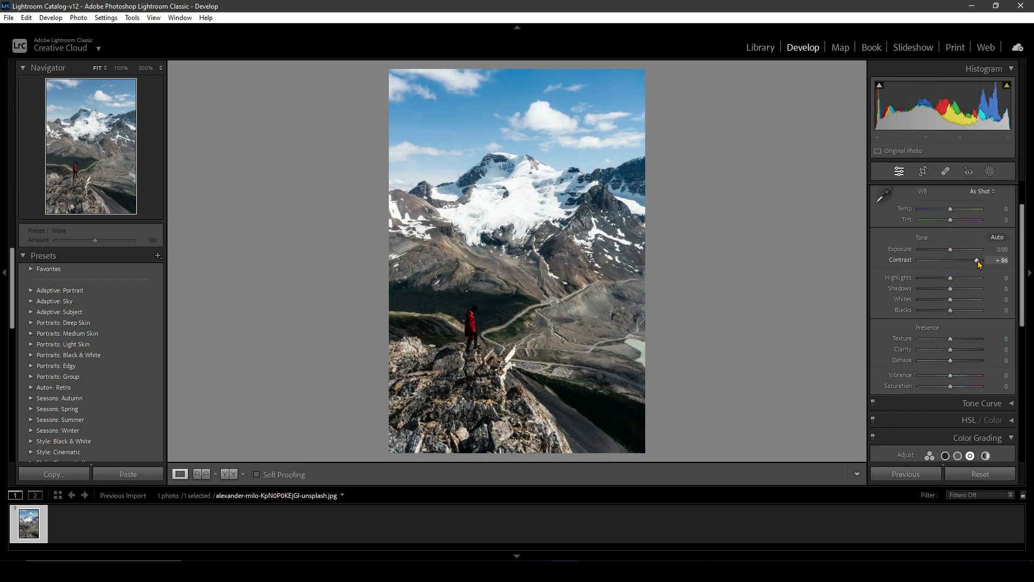
pyautogui.hotkey('ctrl', 'z')
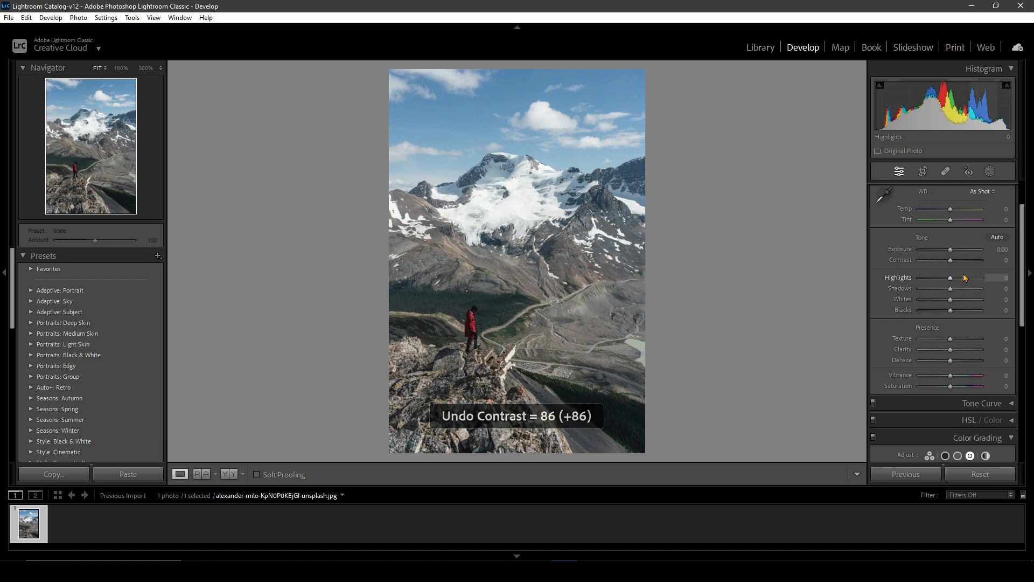
pyautogui.moveTo(952, 263); pyautogui.dragTo(977, 263)
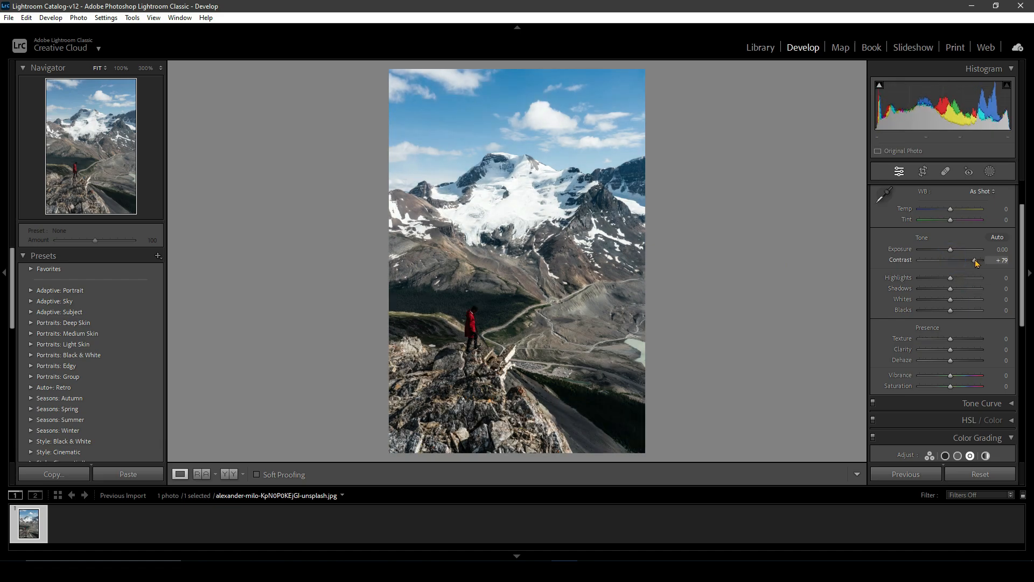
pyautogui.moveTo(976, 263); pyautogui.dragTo(973, 263)
pyautogui.hotkey('ctrl', 'z')
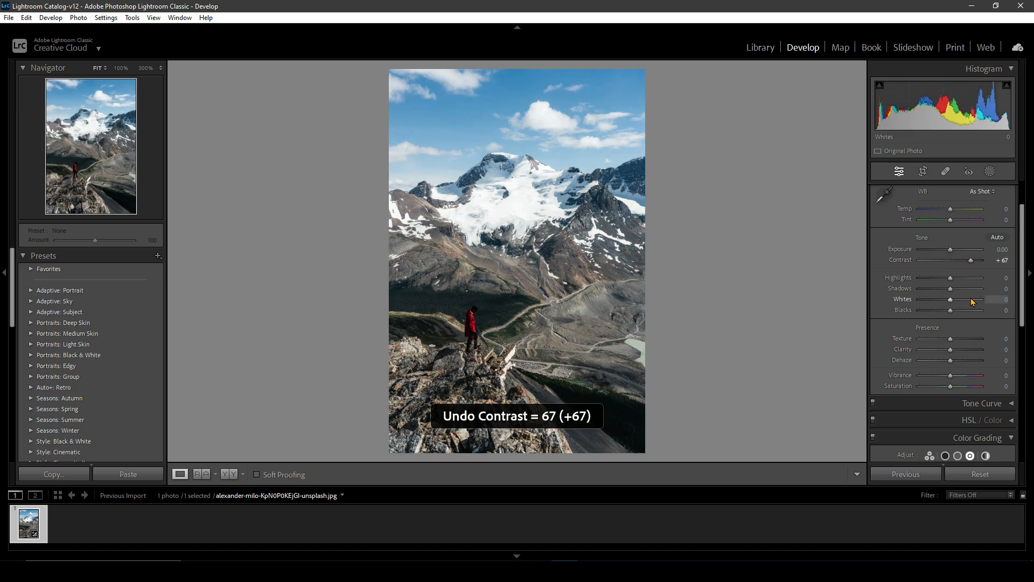
# Try contrast -100 while viewing the snow at 100%, undo it, and return to the full photo
pyautogui.click(518, 187)
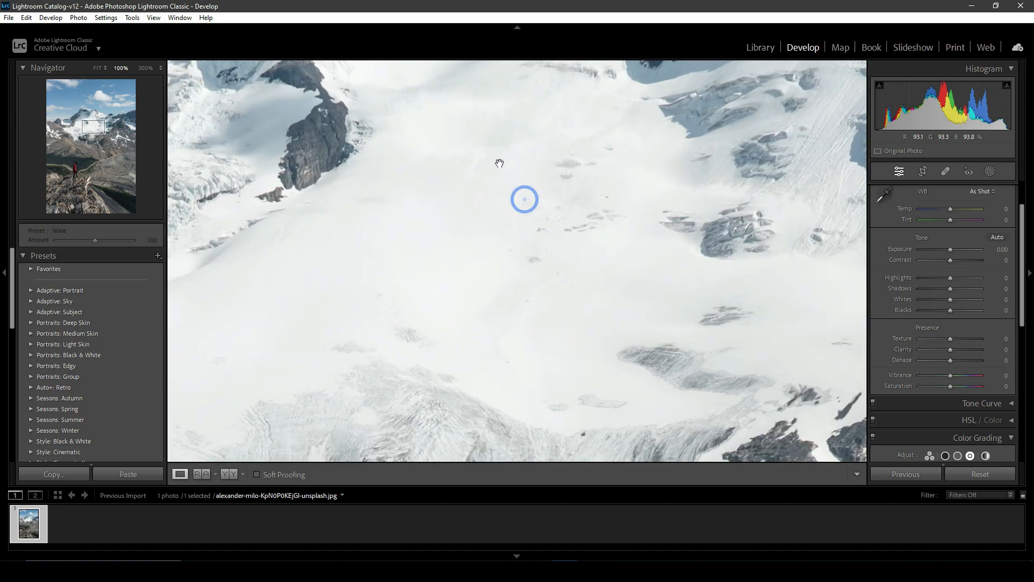
pyautogui.moveTo(950, 260)
pyautogui.mouseDown()
pyautogui.moveTo(989, 267)
pyautogui.moveTo(932, 270)
pyautogui.mouseUp()
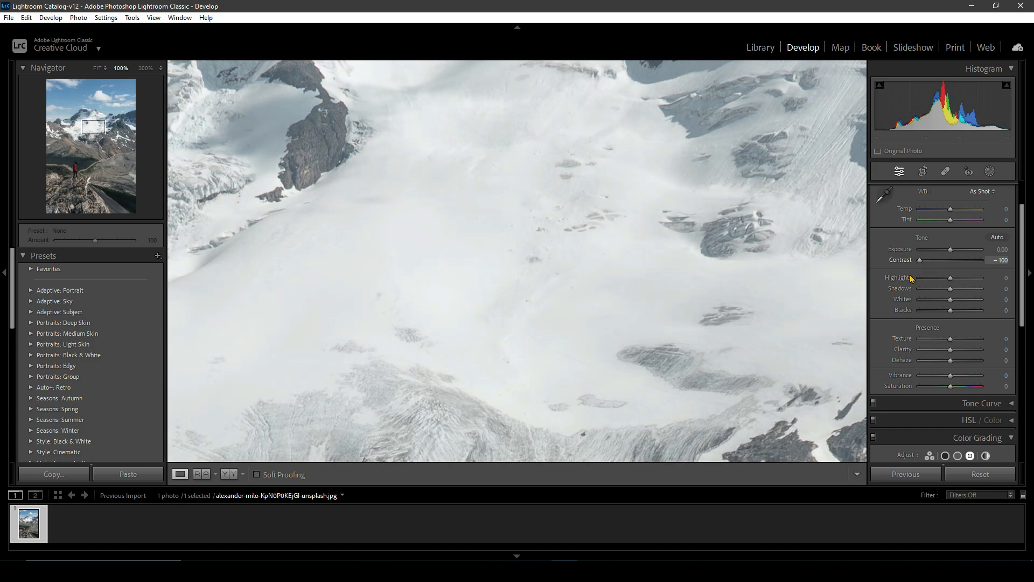
pyautogui.hotkey('ctrl', 'z')
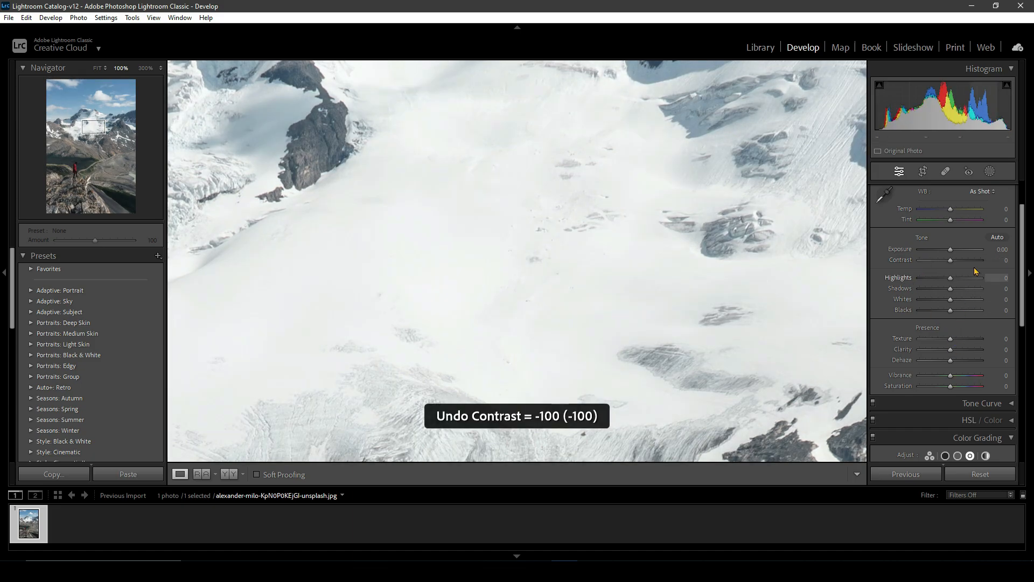
pyautogui.click(533, 215)
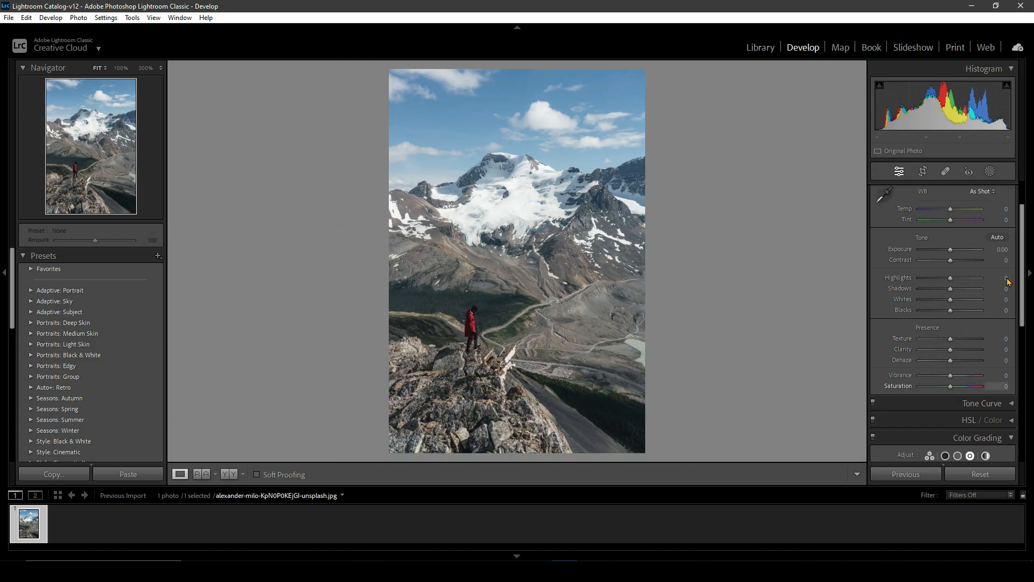
# Lower the Color Grading highlights luminance of the mountain photo to -40
pyautogui.scroll(-2, 1025, 250)
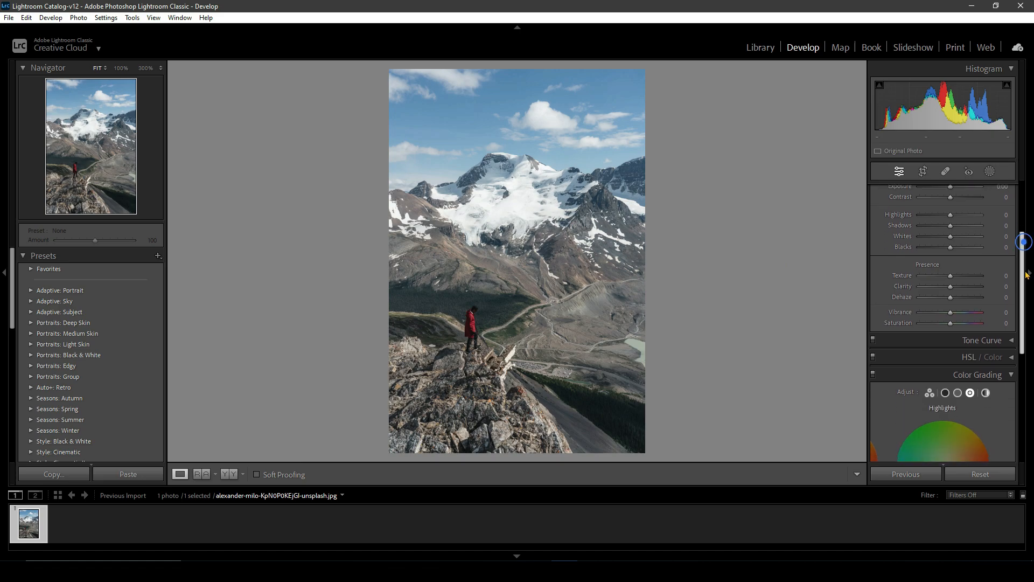
pyautogui.scroll(-4, 1024, 307)
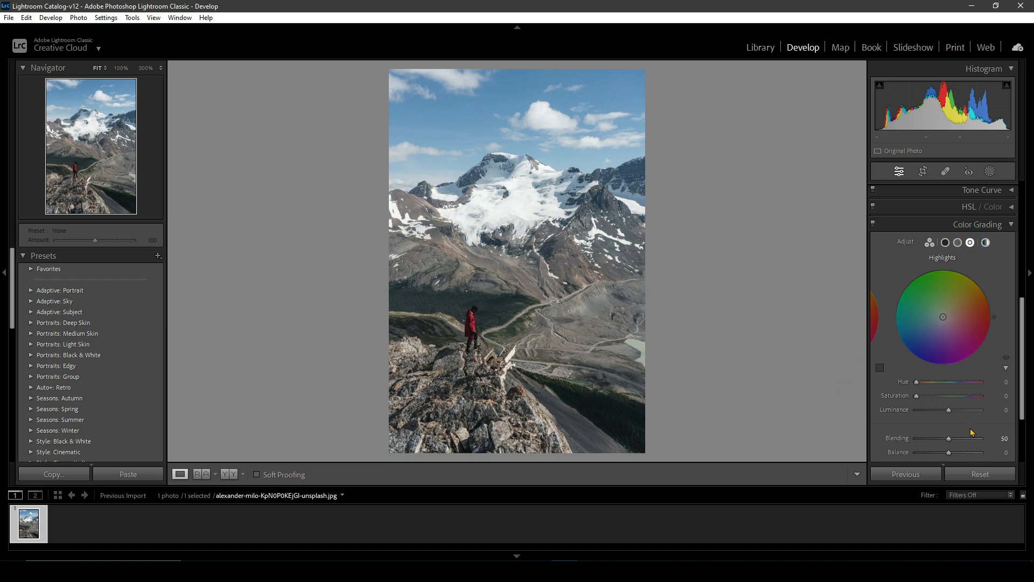
pyautogui.scroll(-2, 948, 372)
pyautogui.moveTo(948, 360); pyautogui.dragTo(937, 360)
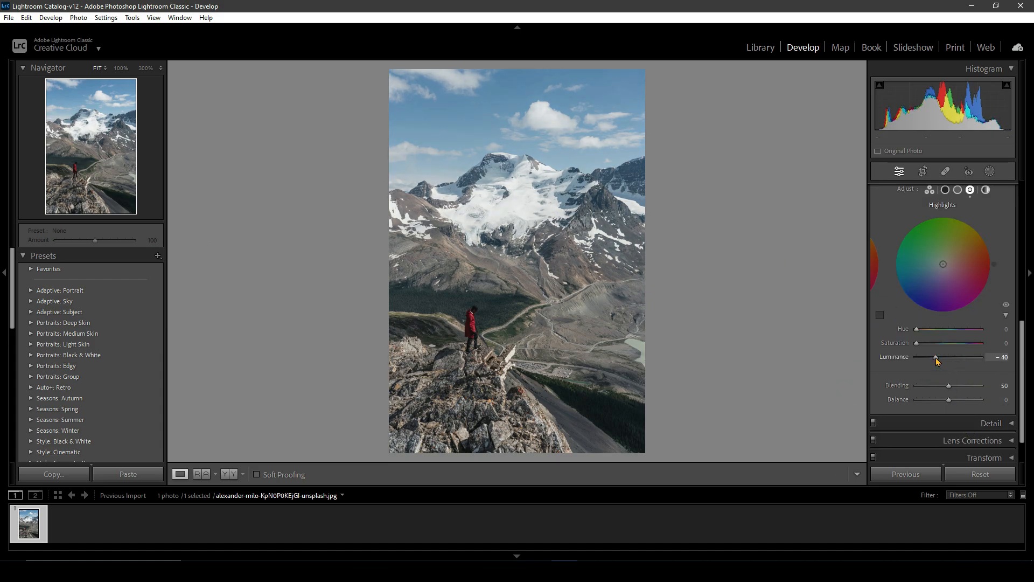
# Lower the shadows luminance to -65 and tint the highlights orange with hue 26 and saturation 52
pyautogui.click(945, 190)
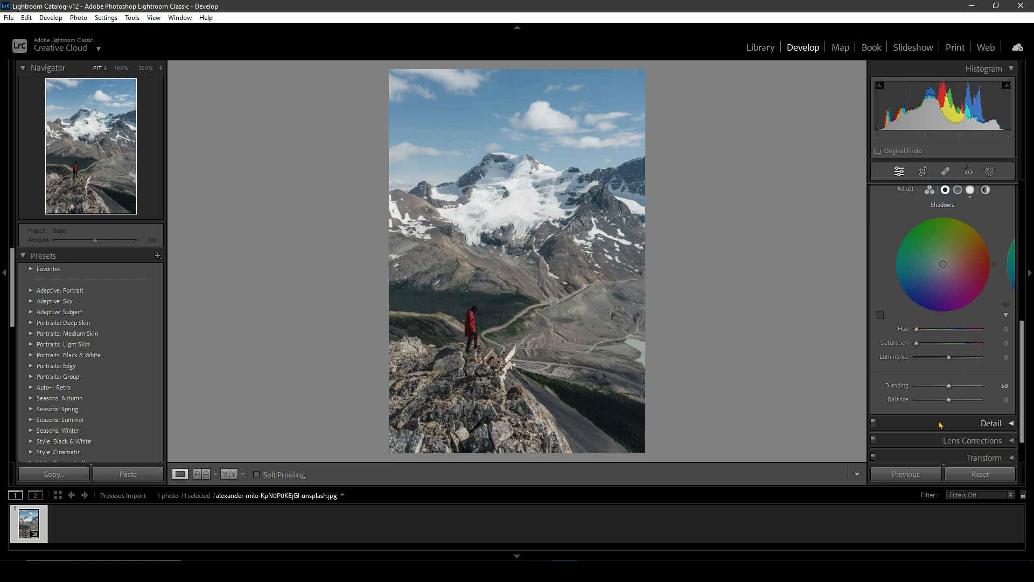
pyautogui.moveTo(948, 359)
pyautogui.mouseDown()
pyautogui.moveTo(910, 361)
pyautogui.moveTo(937, 361)
pyautogui.moveTo(928, 361)
pyautogui.mouseUp()
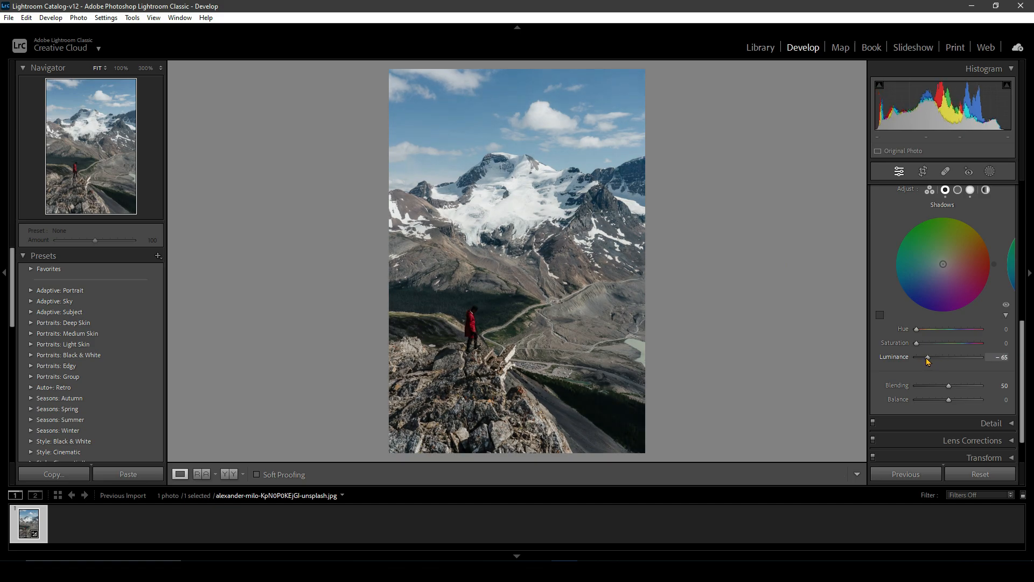
pyautogui.click(969, 189)
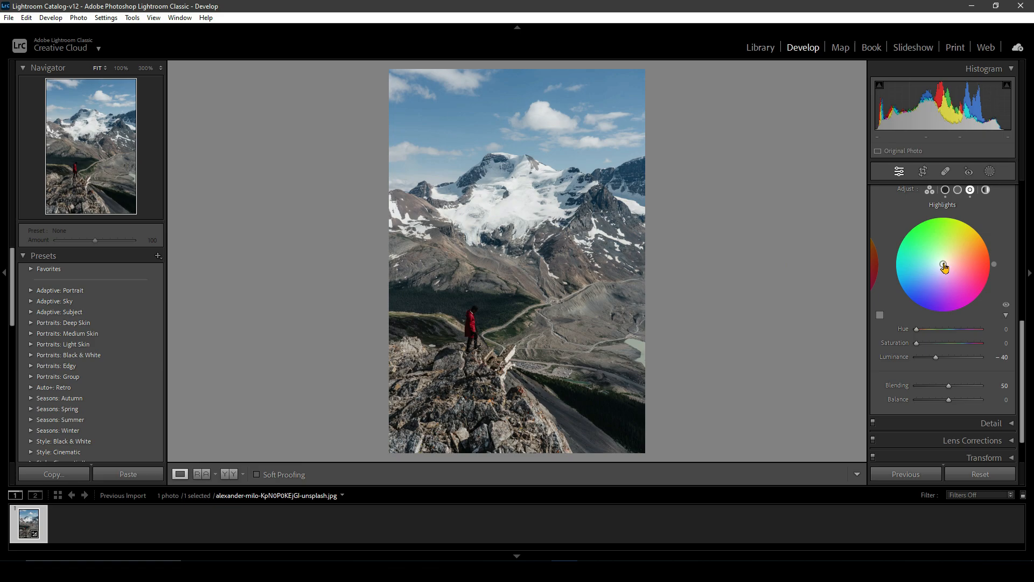
pyautogui.moveTo(942, 264)
pyautogui.mouseDown()
pyautogui.moveTo(960, 246)
pyautogui.moveTo(964, 254)
pyautogui.mouseUp()
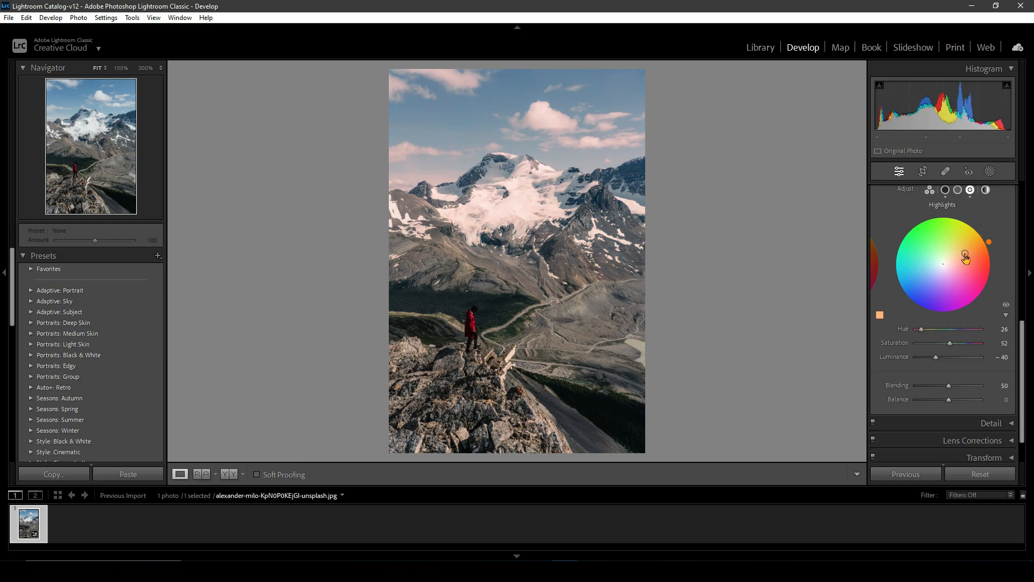
# Tint the midtones violet with hue 260 and saturation 31, and set balance to -38 and blending to 100
pyautogui.click(957, 190)
pyautogui.moveTo(944, 267); pyautogui.dragTo(938, 291)
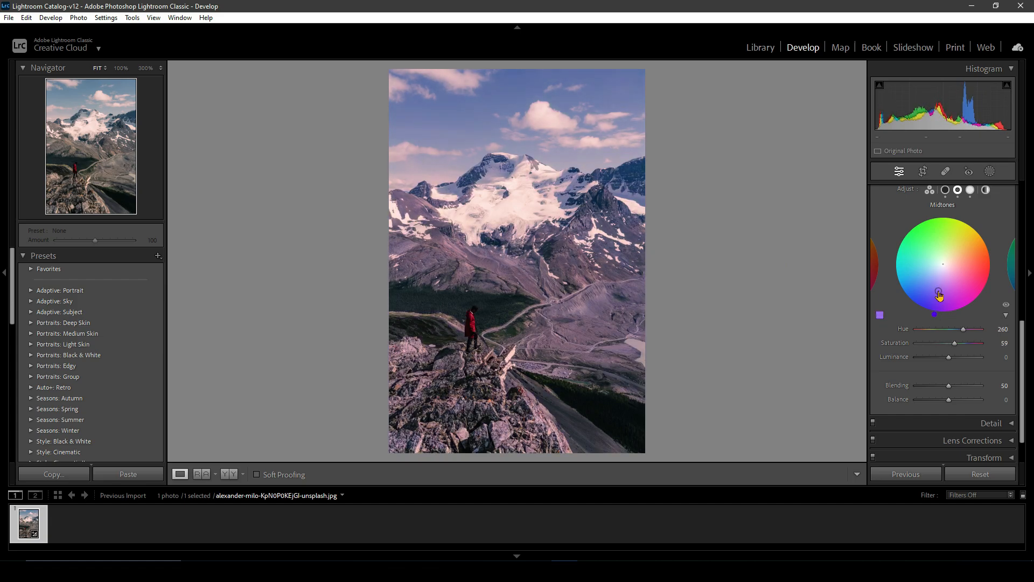
pyautogui.moveTo(955, 348); pyautogui.dragTo(936, 347)
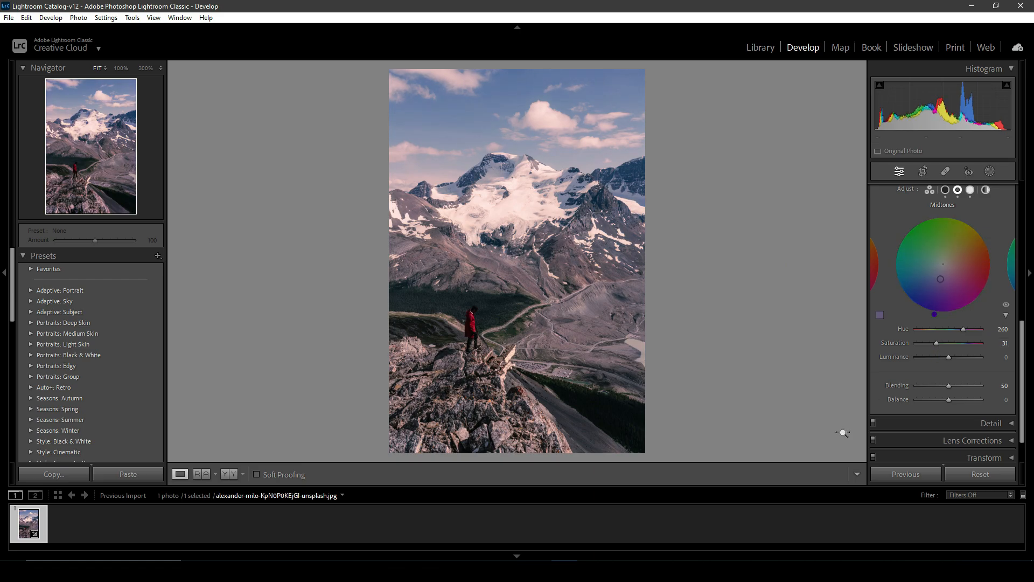
pyautogui.moveTo(949, 399); pyautogui.dragTo(983, 392)
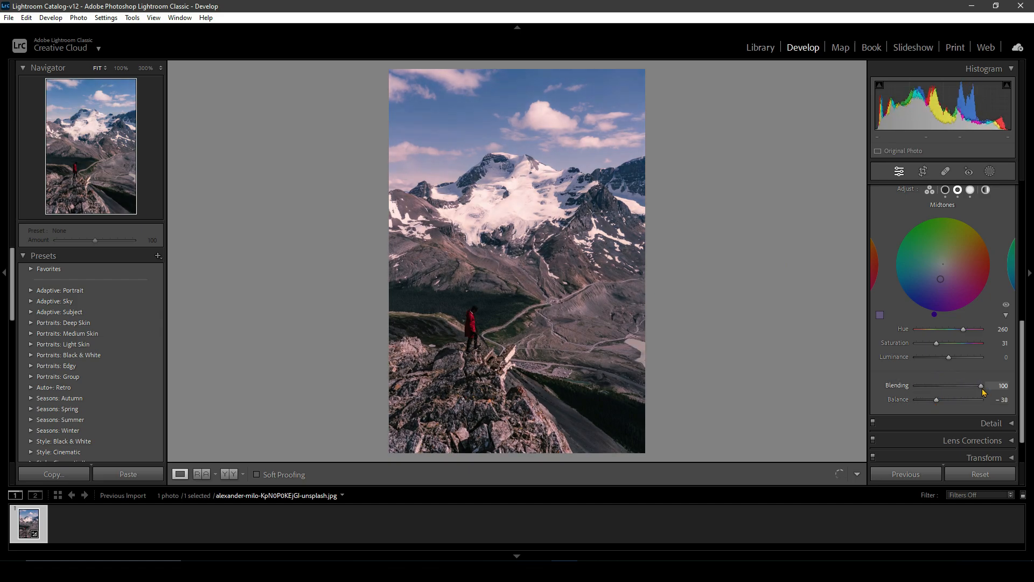